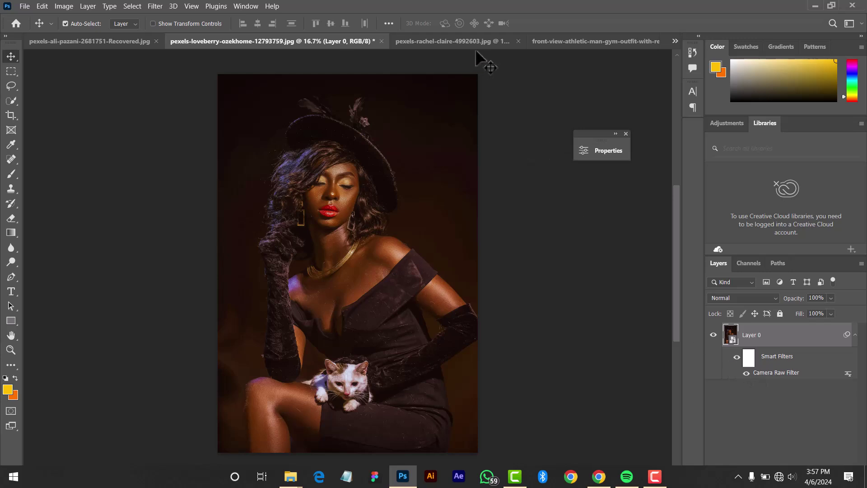
- Switch to the pexels-rachel-claire-4992603.jpg document and convert its background layer for smart filters
{"action": "left_click", "coordinate": [454, 40]}
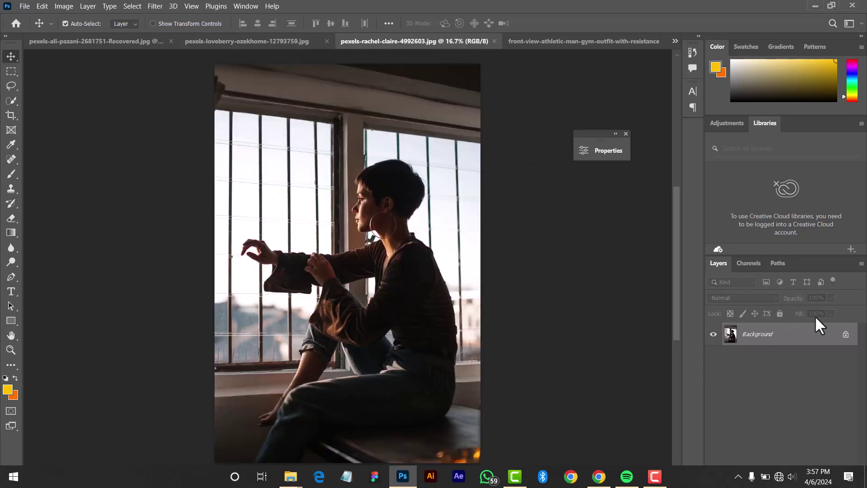
{"action": "left_click", "coordinate": [156, 5]}
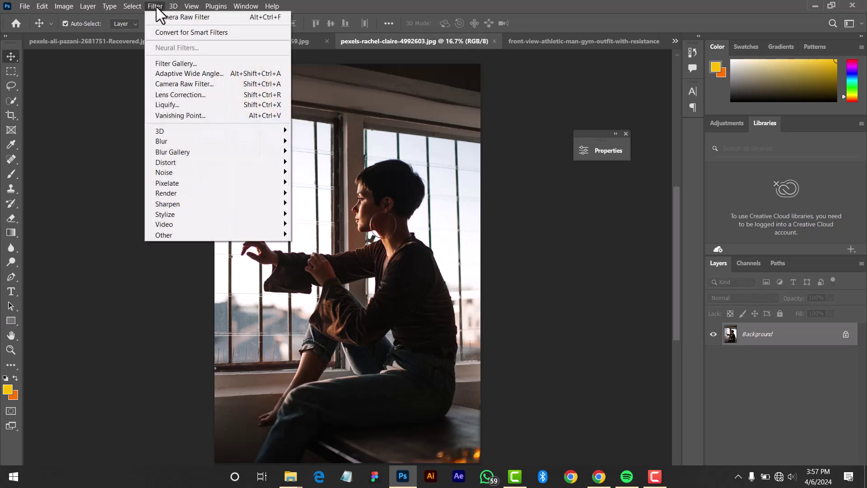
{"action": "left_click", "coordinate": [163, 33]}
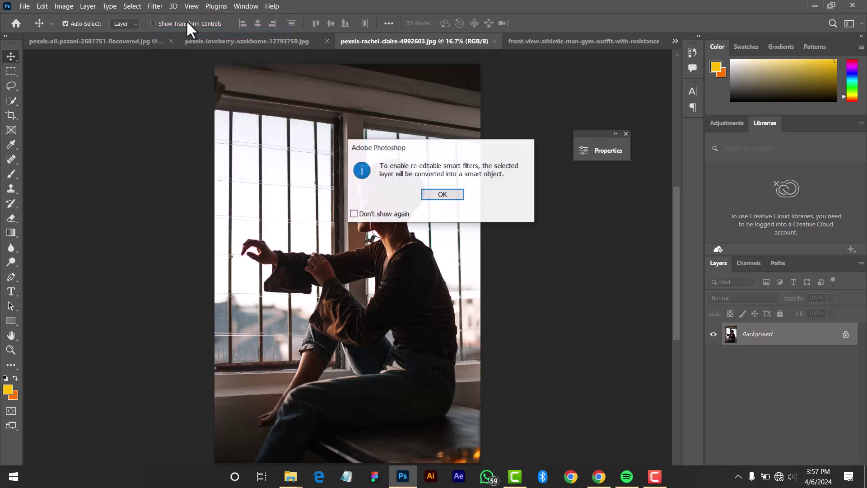
{"action": "left_click", "coordinate": [456, 195]}
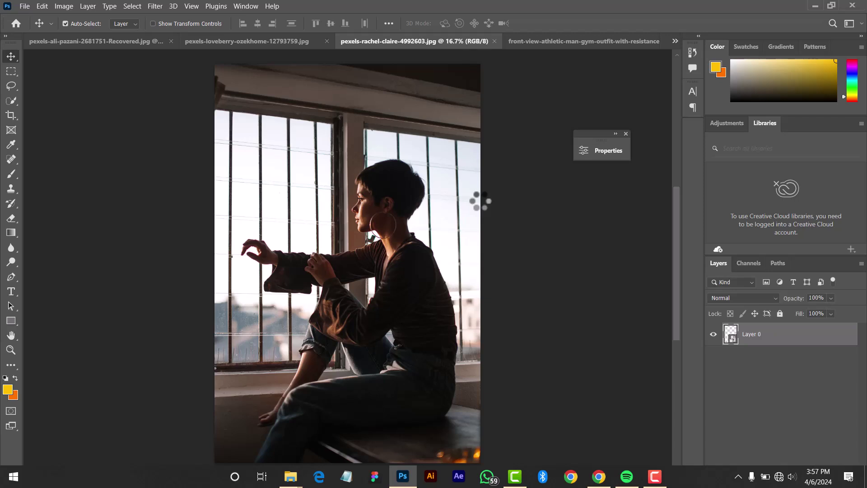
- Apply the Camera Raw Filter to the layer using the user preset My Presets #1
{"action": "left_click", "coordinate": [156, 6]}
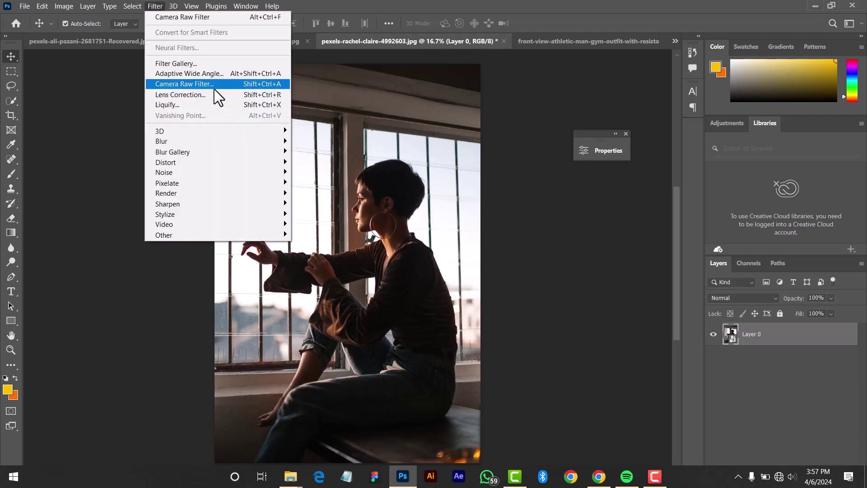
{"action": "left_click", "coordinate": [191, 87]}
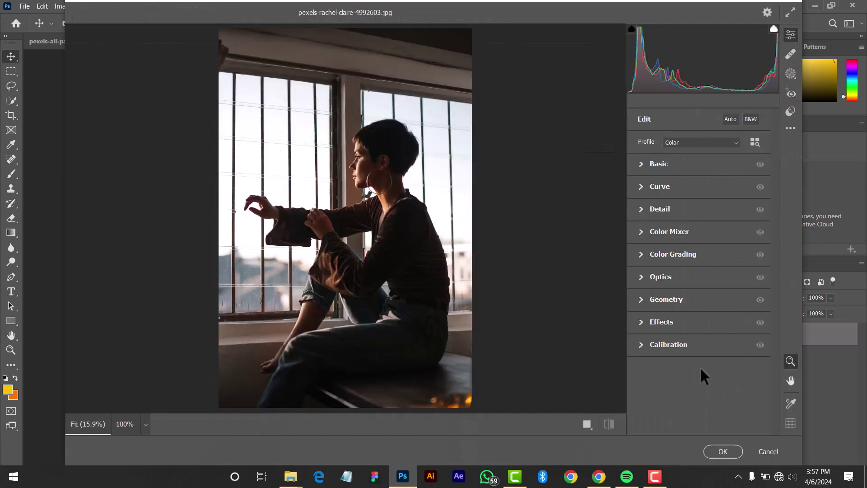
{"action": "left_click", "coordinate": [791, 111]}
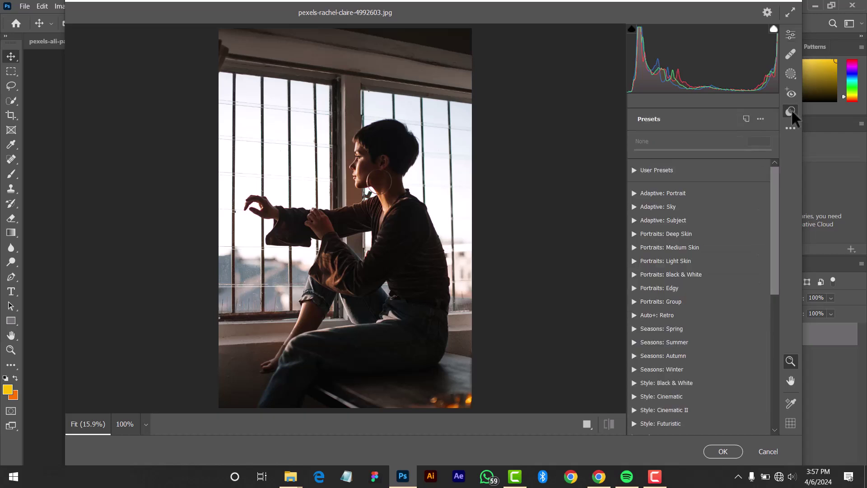
{"action": "left_click", "coordinate": [635, 170]}
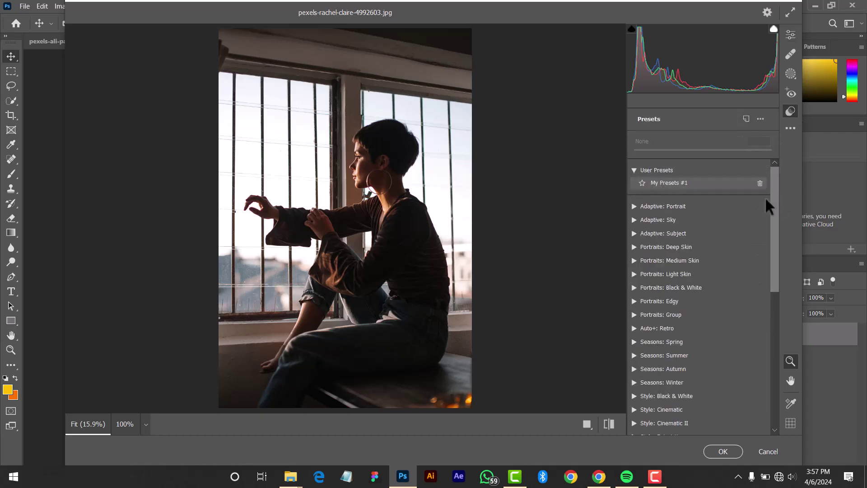
{"action": "left_click", "coordinate": [691, 185]}
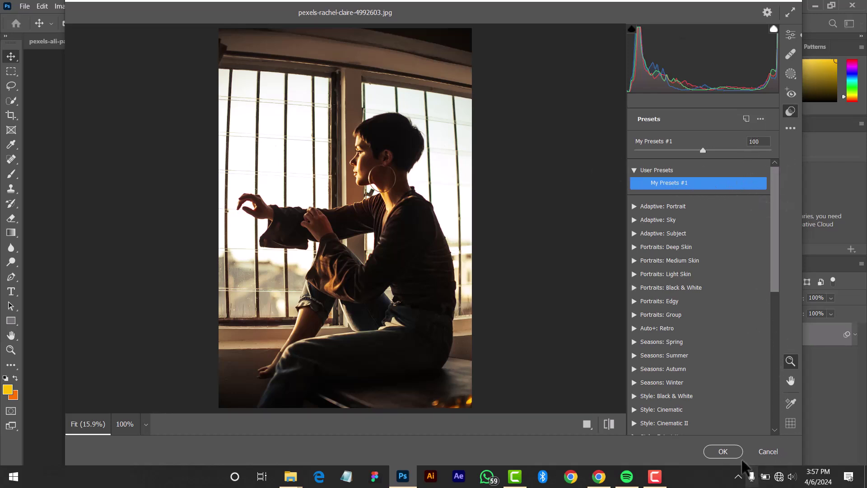
{"action": "left_click", "coordinate": [728, 451]}
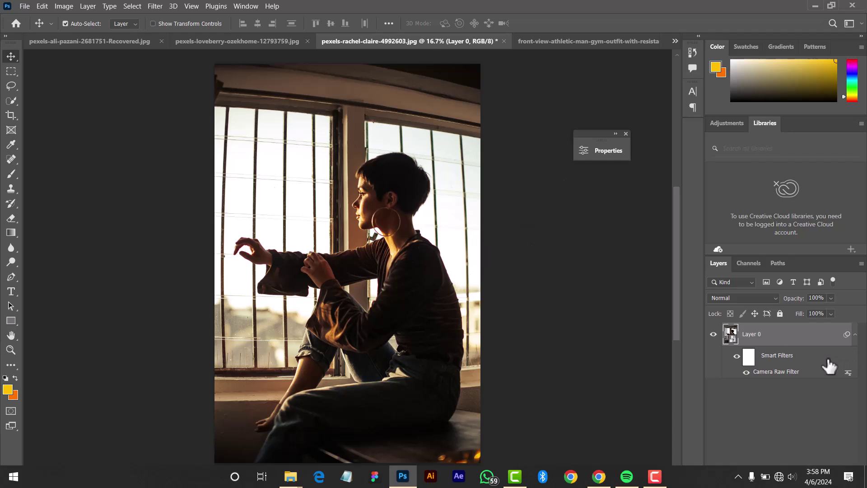
- Toggle the Camera Raw smart filter's visibility to compare before and after, leaving it hidden
{"action": "left_click", "coordinate": [746, 372]}
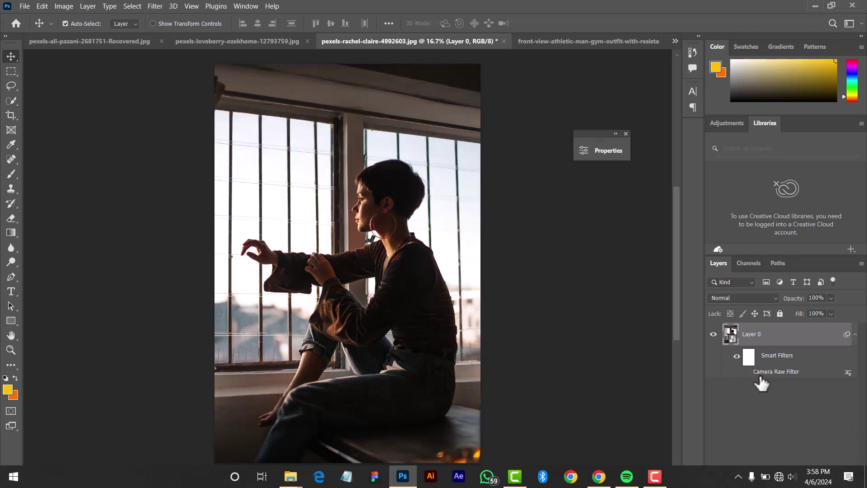
{"action": "left_click", "coordinate": [746, 372]}
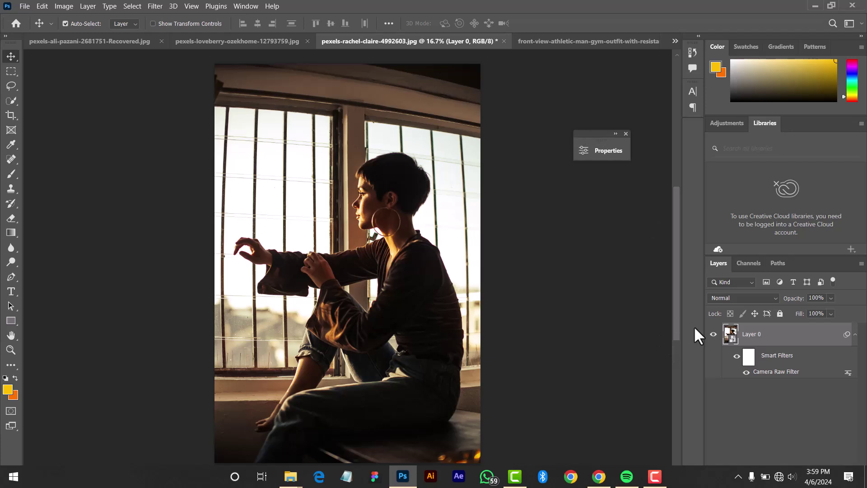
{"action": "left_click", "coordinate": [747, 372]}
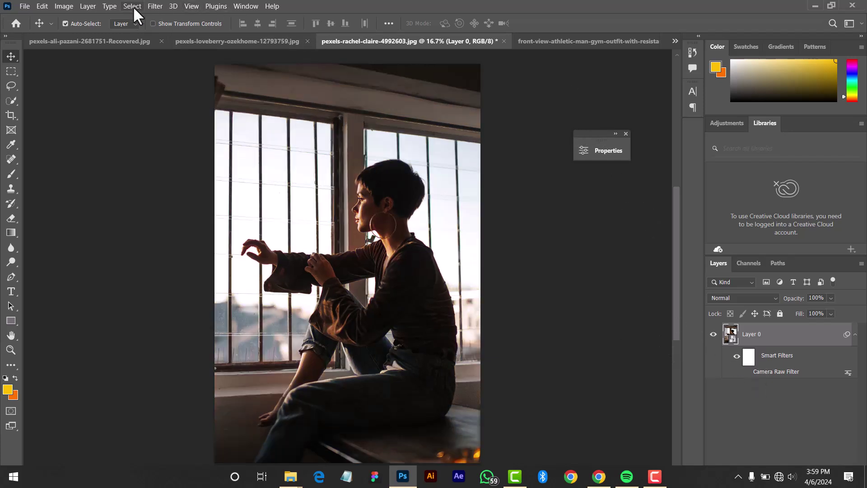
- Start the Lens Correction filter on the window portrait and set the edge treatment to Edge Extension
{"action": "left_click", "coordinate": [150, 7]}
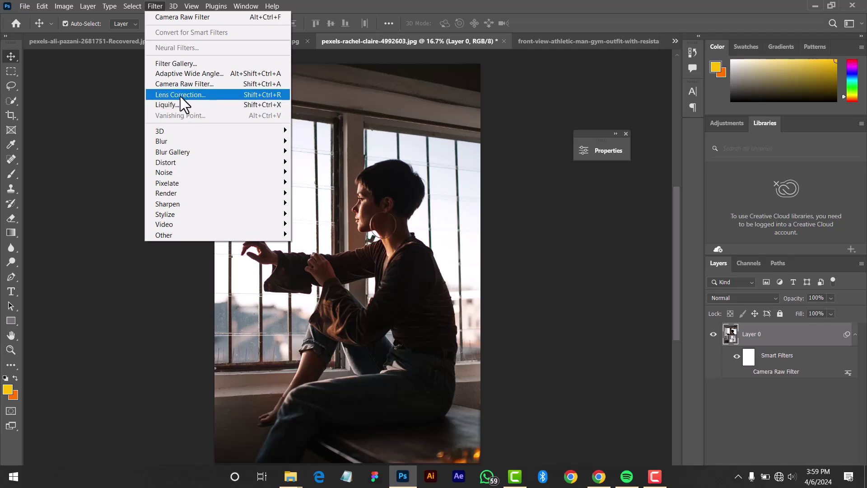
{"action": "left_click", "coordinate": [188, 96]}
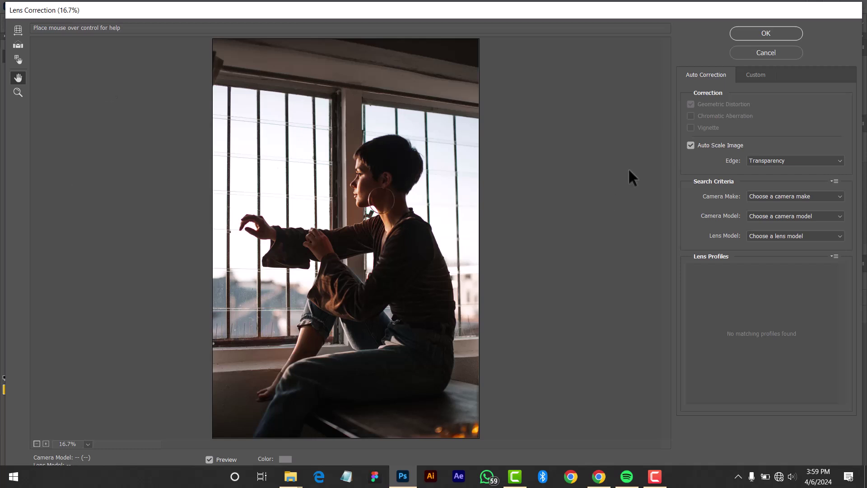
{"action": "left_click_drag", "start_coordinate": [697, 16], "coordinate": [691, 17]}
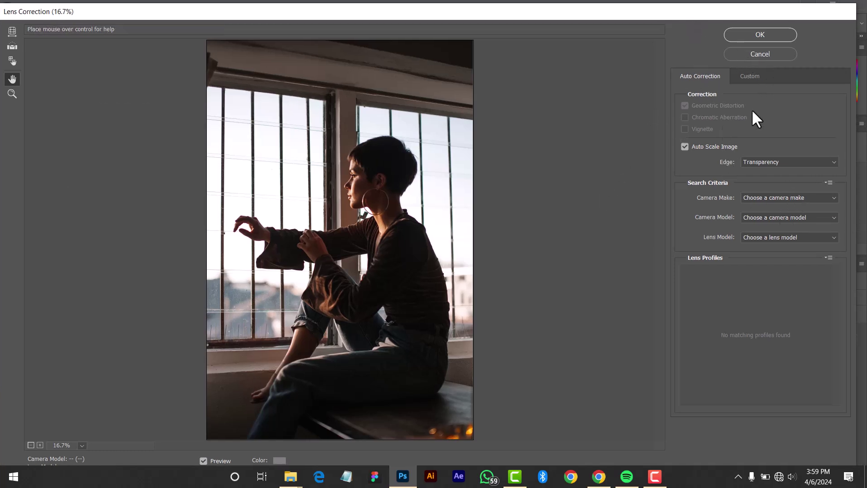
{"action": "left_click", "coordinate": [777, 161]}
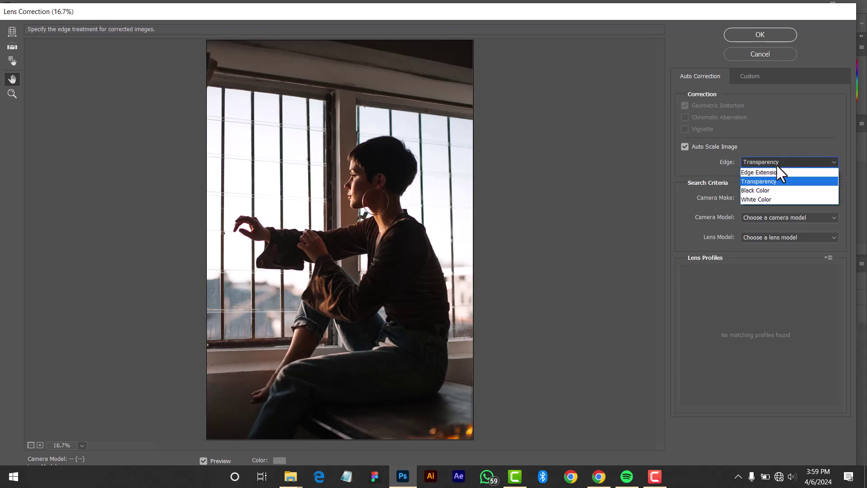
{"action": "left_click", "coordinate": [775, 180]}
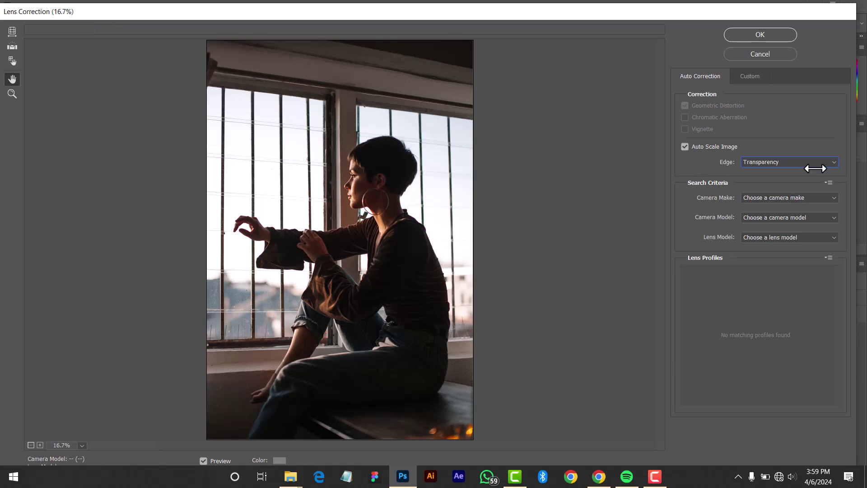
{"action": "left_click", "coordinate": [774, 164]}
{"action": "left_click", "coordinate": [759, 172]}
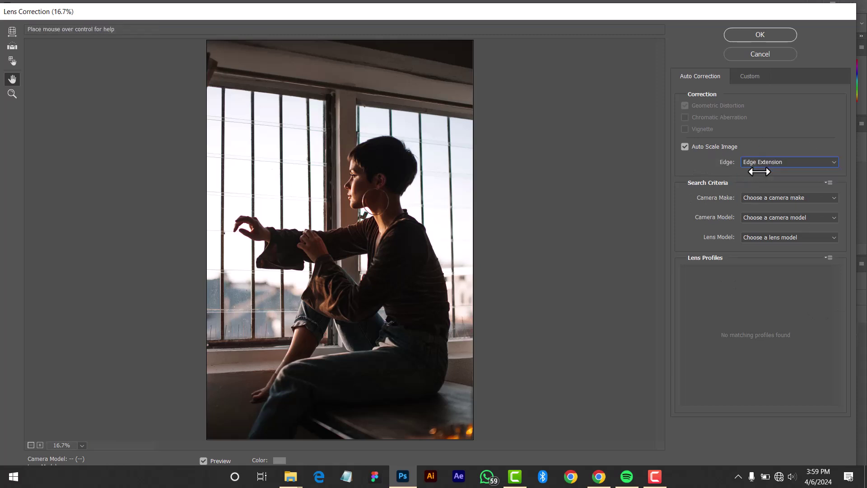
- Try the Black Color, White Color and Edge Extension edge treatments, ending with Transparency
{"action": "left_click", "coordinate": [770, 162]}
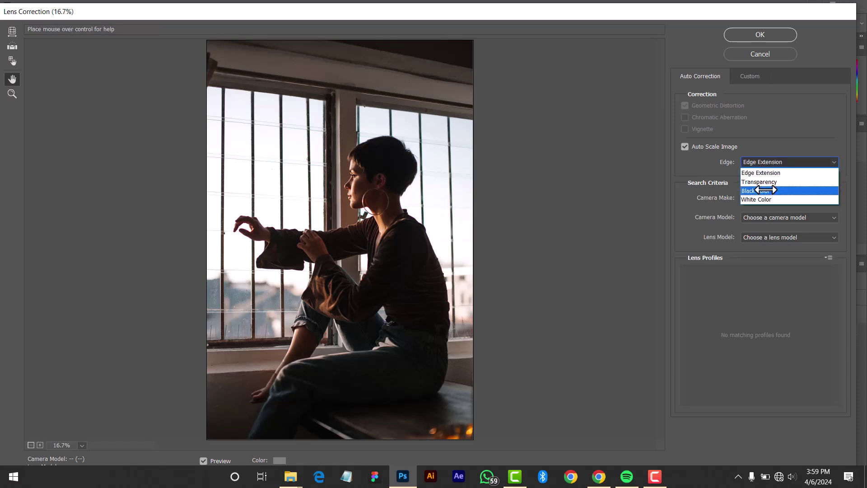
{"action": "left_click", "coordinate": [765, 190]}
{"action": "left_click", "coordinate": [765, 162]}
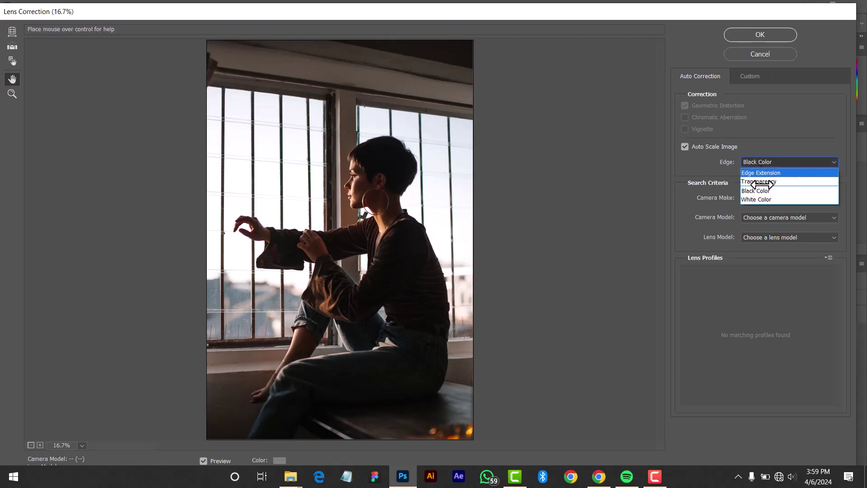
{"action": "left_click", "coordinate": [756, 198]}
{"action": "left_click", "coordinate": [763, 160]}
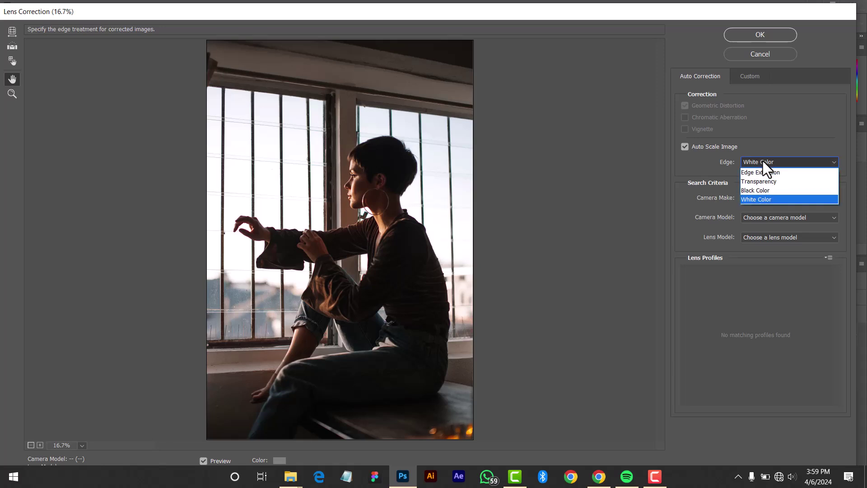
{"action": "left_click", "coordinate": [759, 173]}
{"action": "left_click", "coordinate": [764, 161]}
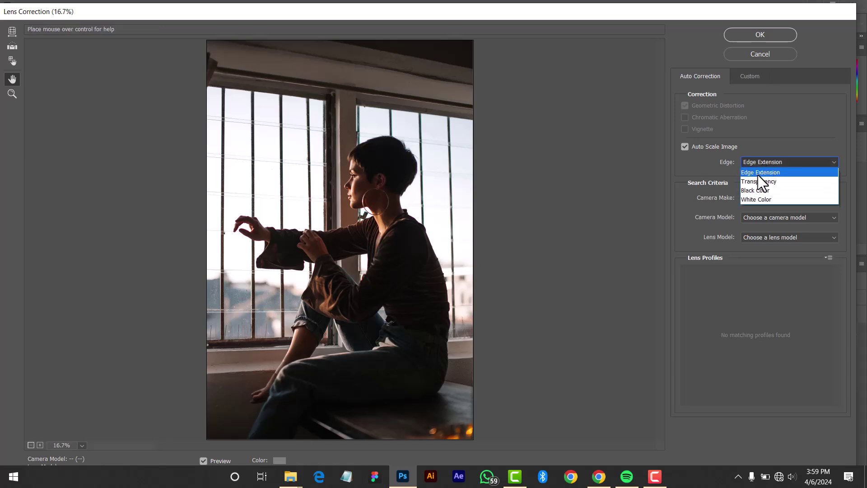
{"action": "left_click", "coordinate": [756, 180]}
{"action": "left_click", "coordinate": [760, 161]}
{"action": "left_click", "coordinate": [762, 180]}
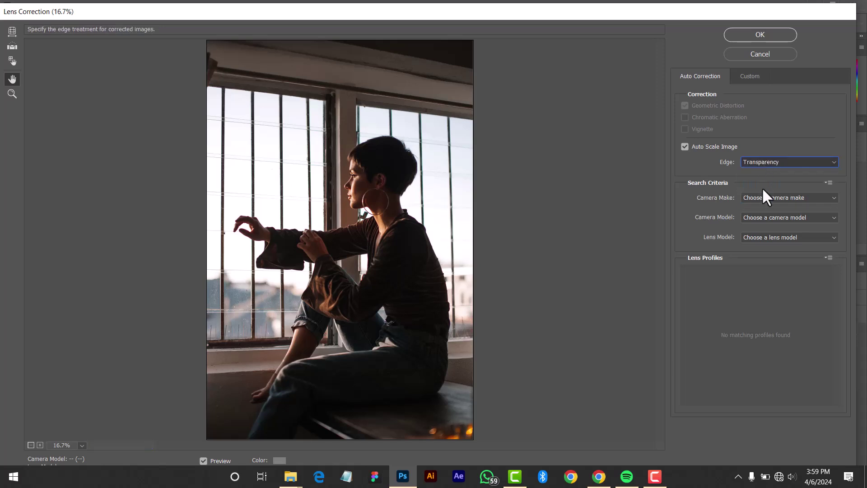
- Look through the available camera makes for the lens search and choose NIKON
{"action": "left_click", "coordinate": [760, 198]}
{"action": "left_click", "coordinate": [760, 200]}
{"action": "left_click", "coordinate": [759, 199]}
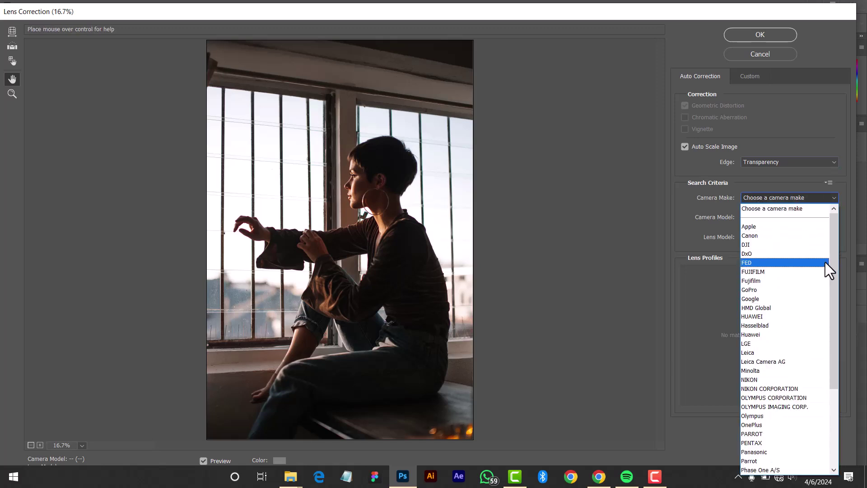
{"action": "mouse_move", "coordinate": [836, 243]}
{"action": "left_mouse_down"}
{"action": "mouse_move", "coordinate": [835, 274]}
{"action": "mouse_move", "coordinate": [839, 235]}
{"action": "mouse_move", "coordinate": [837, 257]}
{"action": "left_mouse_up"}
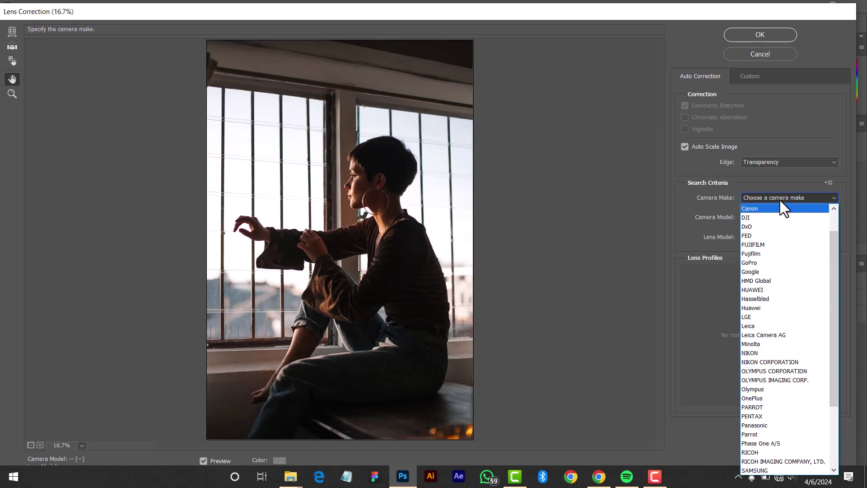
{"action": "left_click_drag", "start_coordinate": [832, 245], "coordinate": [828, 319]}
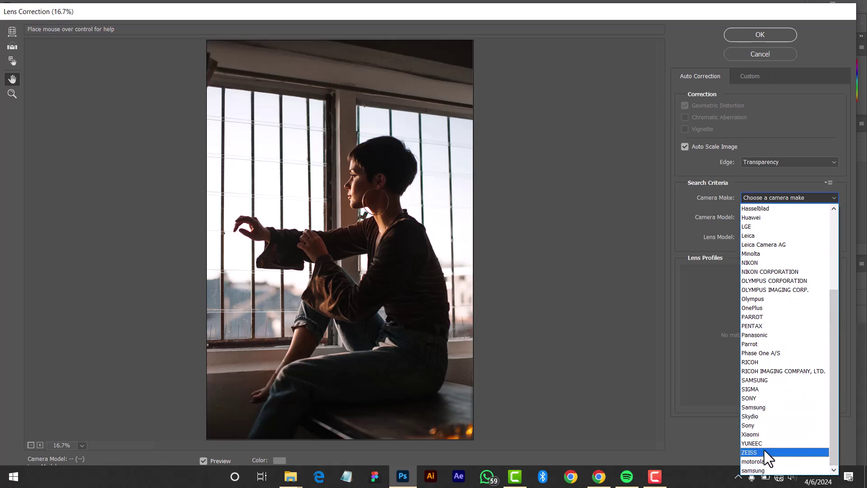
{"action": "left_click_drag", "start_coordinate": [830, 395], "coordinate": [835, 365]}
{"action": "left_click", "coordinate": [762, 309]}
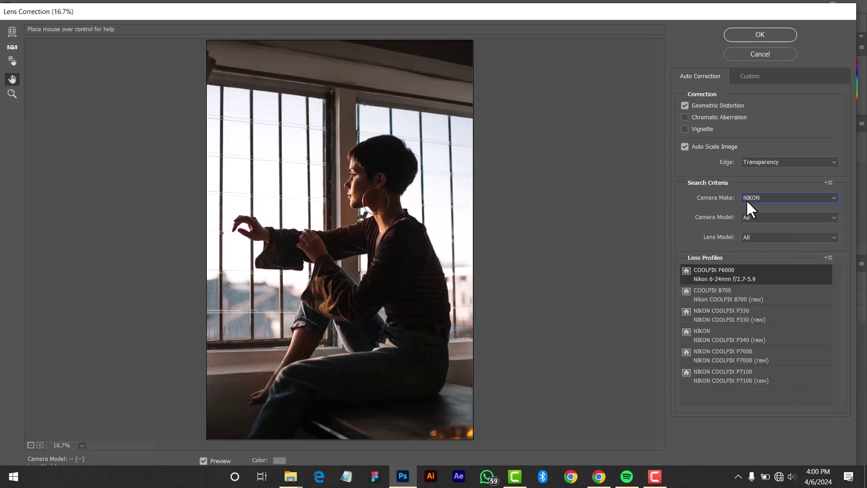
- Choose camera model COOLPIX P330 and lens model NIKON COOLPIX P330, and cancel the Lens Correction
{"action": "left_click", "coordinate": [833, 217]}
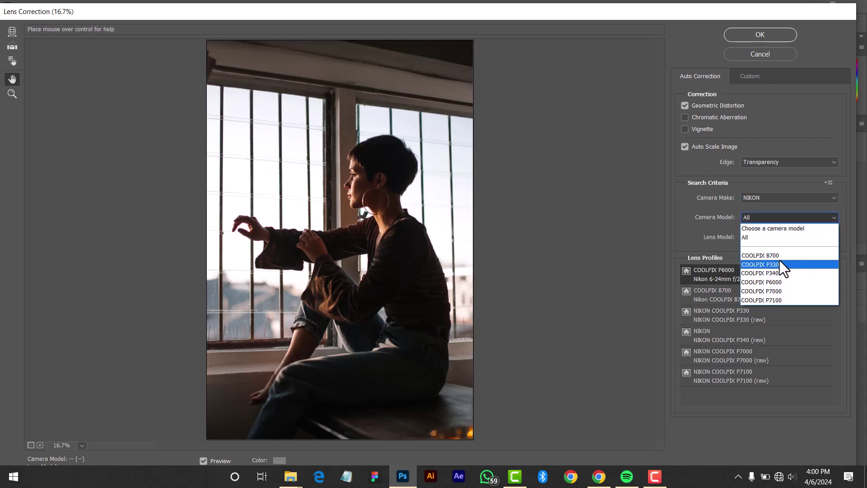
{"action": "left_click", "coordinate": [780, 260]}
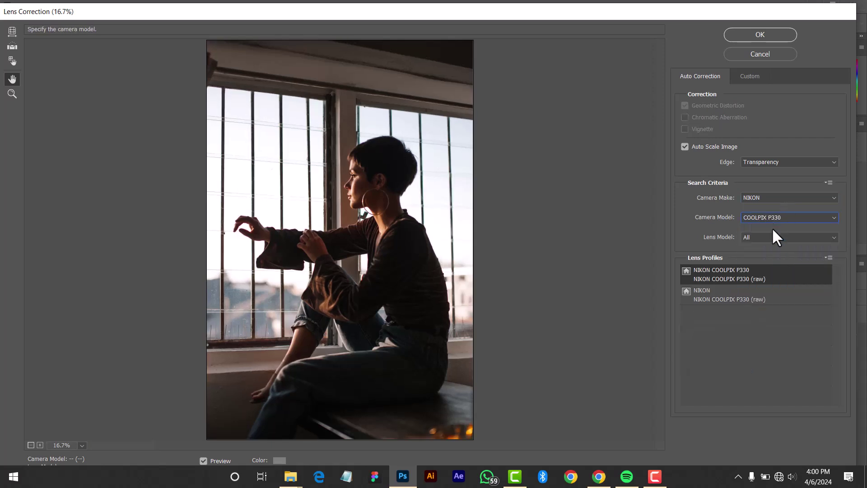
{"action": "left_click", "coordinate": [762, 236]}
{"action": "left_click", "coordinate": [761, 275]}
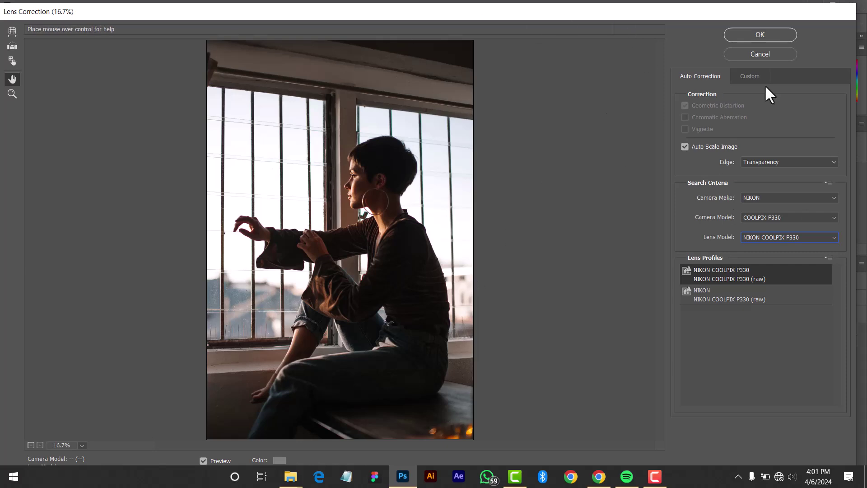
{"action": "left_click", "coordinate": [740, 53]}
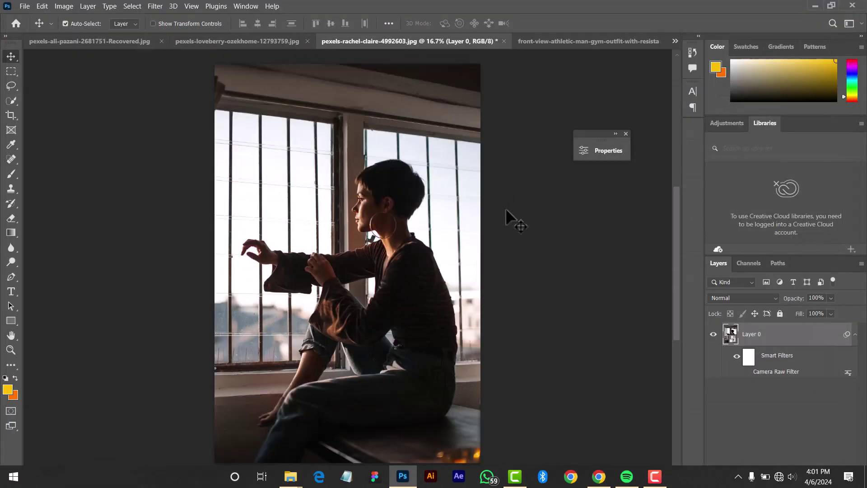
{"action": "left_click", "coordinate": [154, 6]}
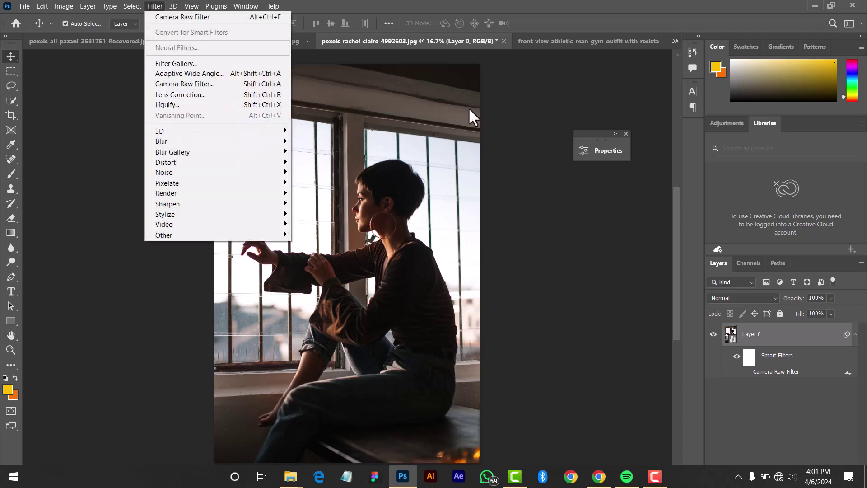
{"action": "left_click", "coordinate": [494, 94]}
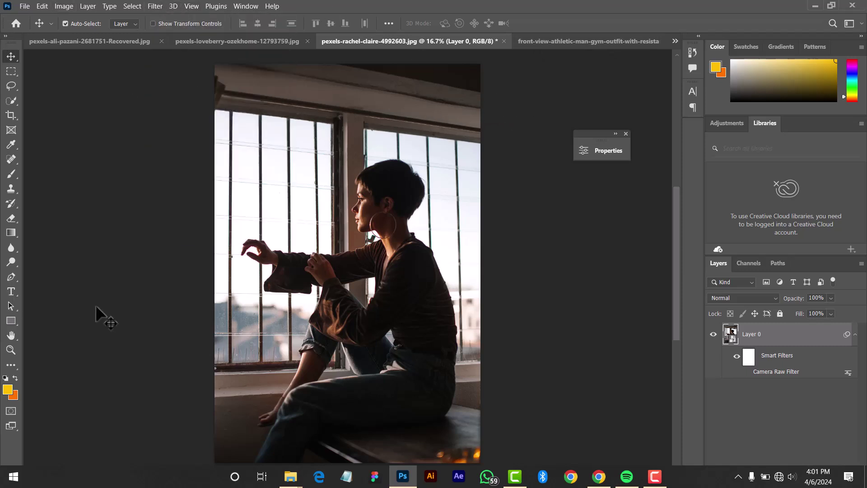
- Switch to the front-view-athletic-man-gym-outfit-with-resistance-band.jpg document
{"action": "left_click", "coordinate": [558, 41]}
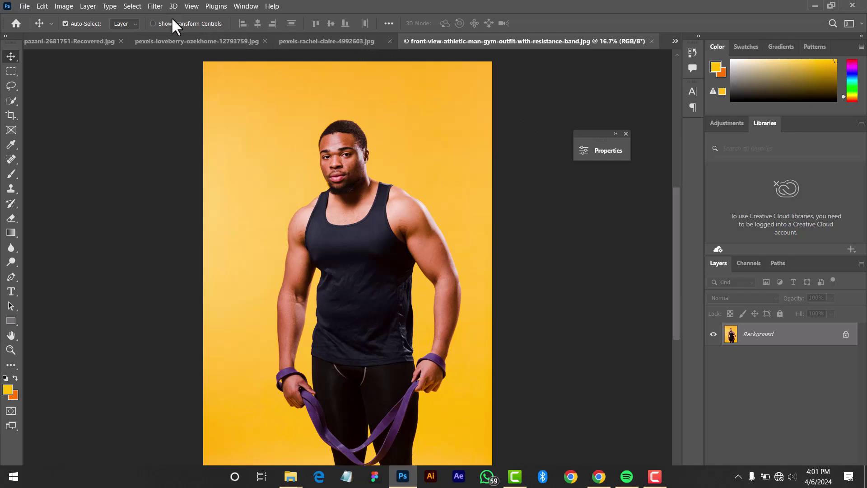
- Convert the Background layer of the athletic man photo into a smart object for smart filters
{"action": "left_click", "coordinate": [156, 6]}
{"action": "left_click", "coordinate": [175, 36]}
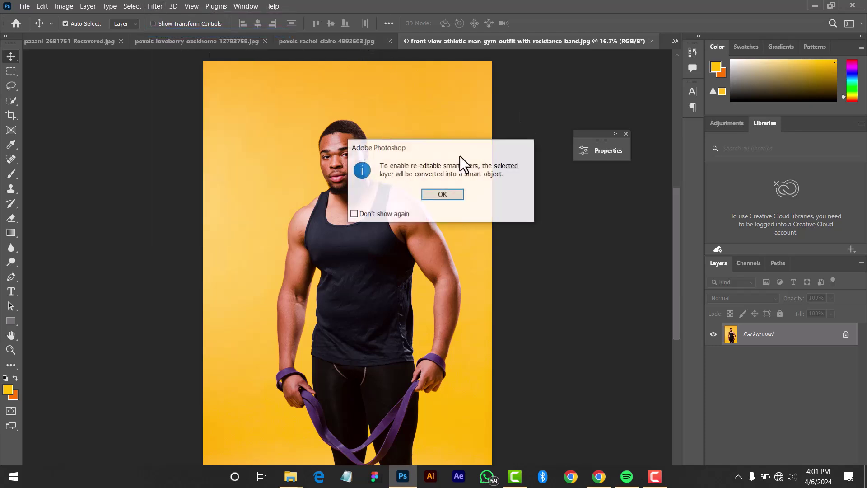
{"action": "left_click", "coordinate": [441, 193]}
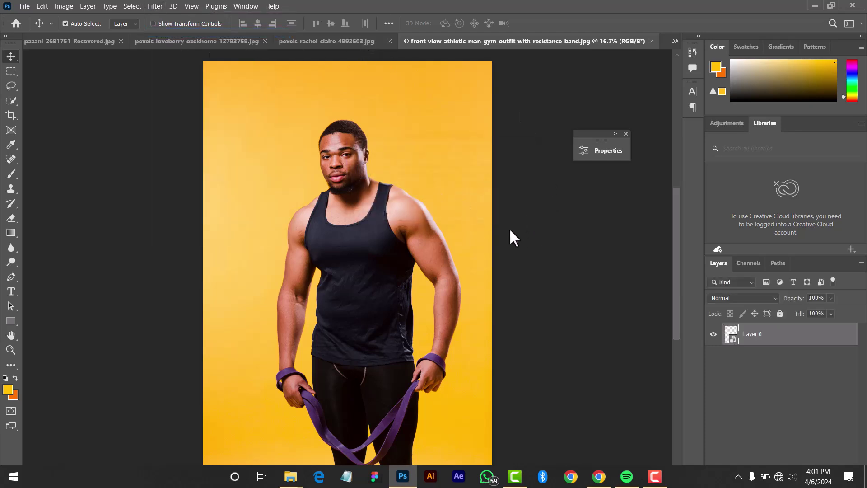
- Open the Liquify filter on the smart object and choose the Forward Warp tool
{"action": "left_click", "coordinate": [151, 6]}
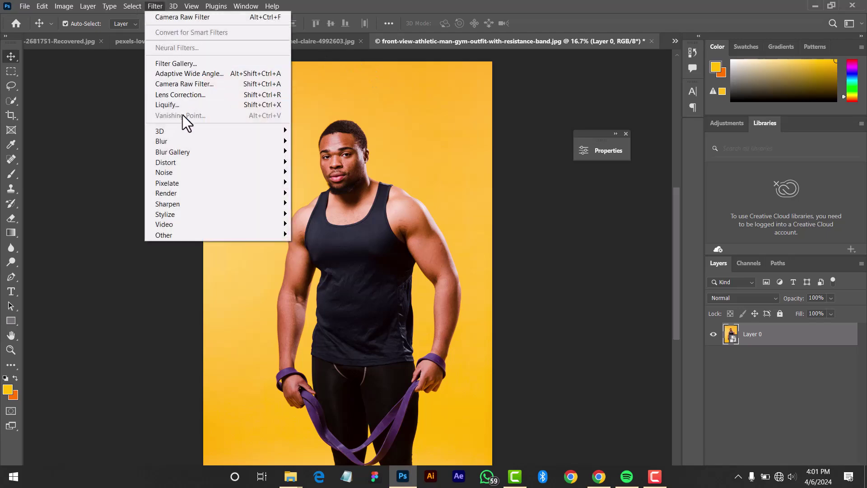
{"action": "left_click", "coordinate": [187, 102]}
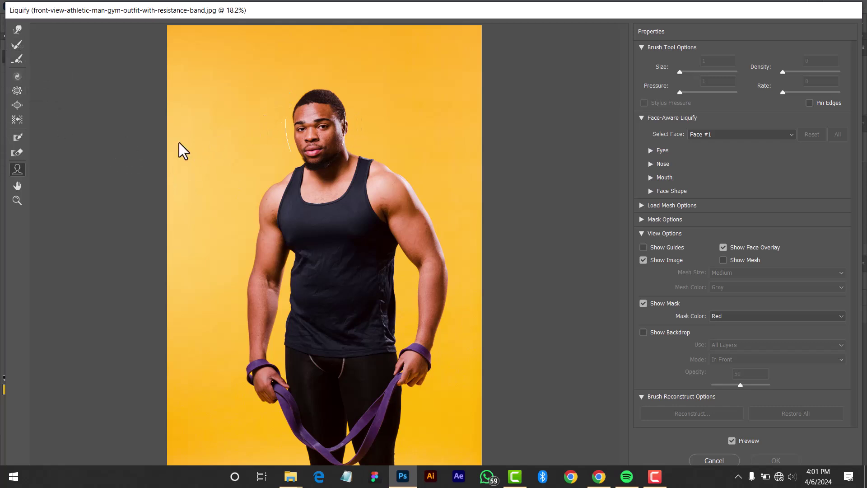
{"action": "left_click", "coordinate": [17, 30]}
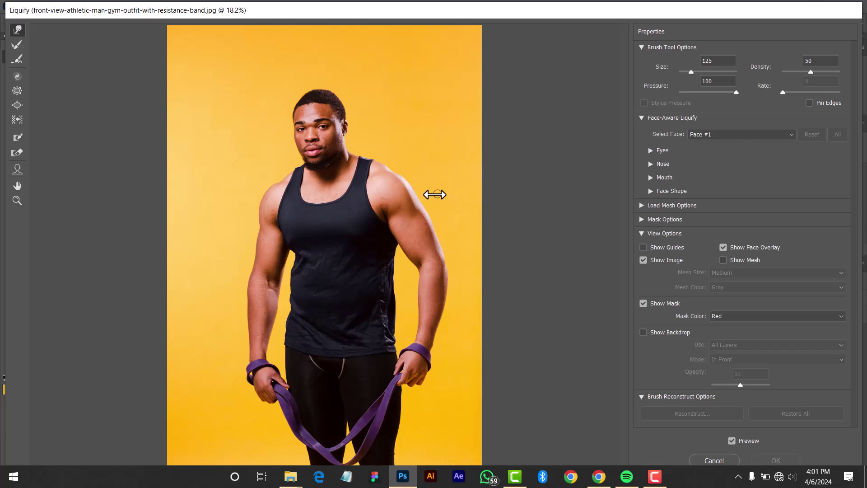
- Size the Forward Warp brush to match the man's shoulder, ending at size 600
{"action": "key", "text": "bracketright"}
{"action": "key", "text": "bracketright"}
{"action": "key", "text": "bracketright"}
{"action": "key", "text": "bracketright"}
{"action": "key", "text": "bracketright"}
{"action": "key", "text": "bracketright"}
{"action": "key", "text": "bracketright"}
{"action": "key", "text": "bracketright"}
{"action": "key", "text": "bracketright"}
{"action": "key", "text": "bracketright"}
{"action": "key", "text": "bracketright"}
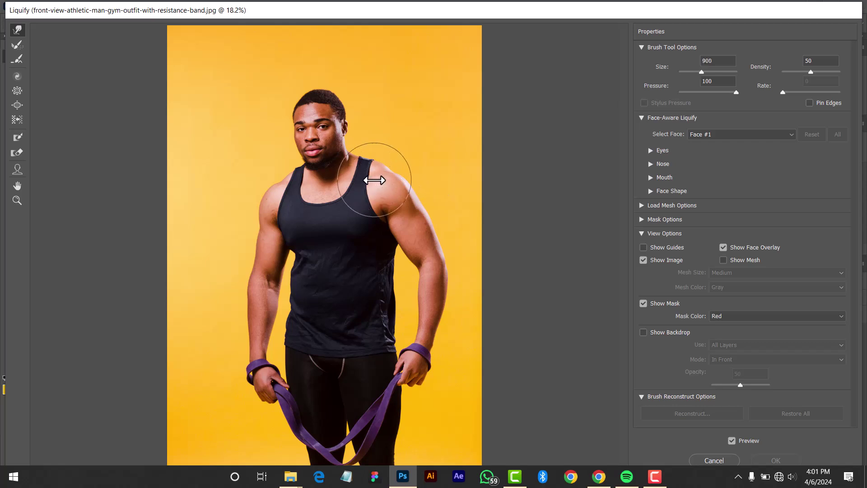
{"action": "key", "text": "bracketright"}
{"action": "key", "text": "bracketright"}
{"action": "key", "text": "bracketright"}
{"action": "key", "text": "bracketright"}
{"action": "key", "text": "bracketright"}
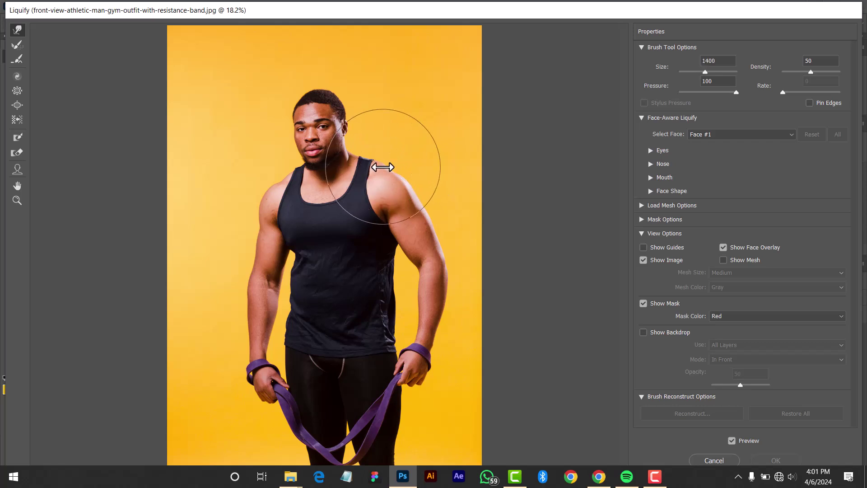
{"action": "key", "text": "bracketleft"}
{"action": "key", "text": "bracketleft"}
{"action": "key", "text": "bracketleft"}
{"action": "key", "text": "bracketleft"}
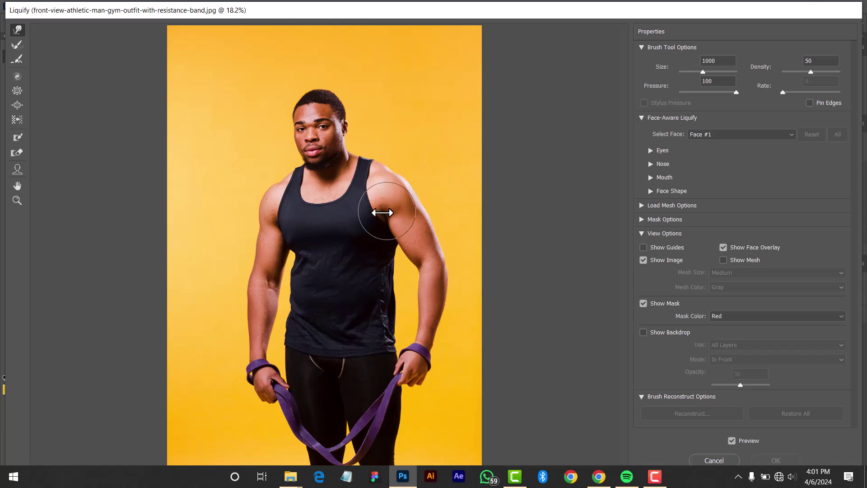
{"action": "key", "text": "bracketleft"}
{"action": "key", "text": "bracketleft"}
{"action": "key", "text": "bracketleft"}
{"action": "key", "text": "bracketleft"}
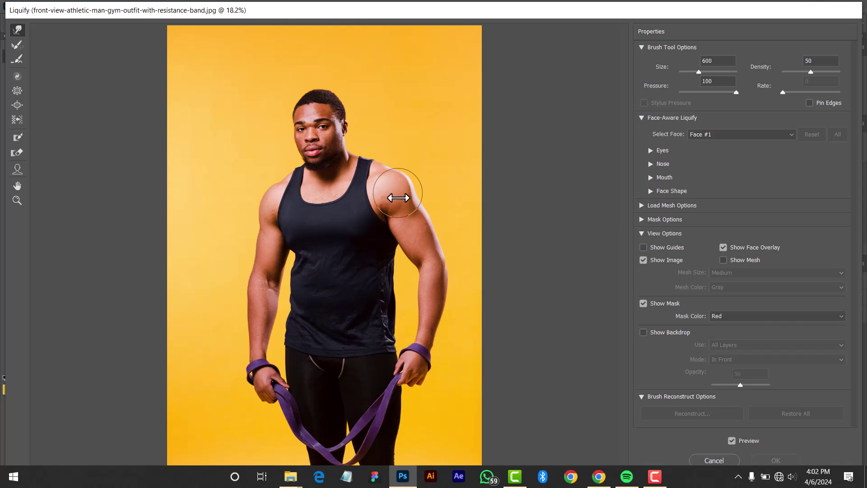
- Push the outlines of the man's shoulders outward with the Forward Warp tool to make them look more muscular
{"action": "left_click_drag", "start_coordinate": [398, 197], "coordinate": [401, 193]}
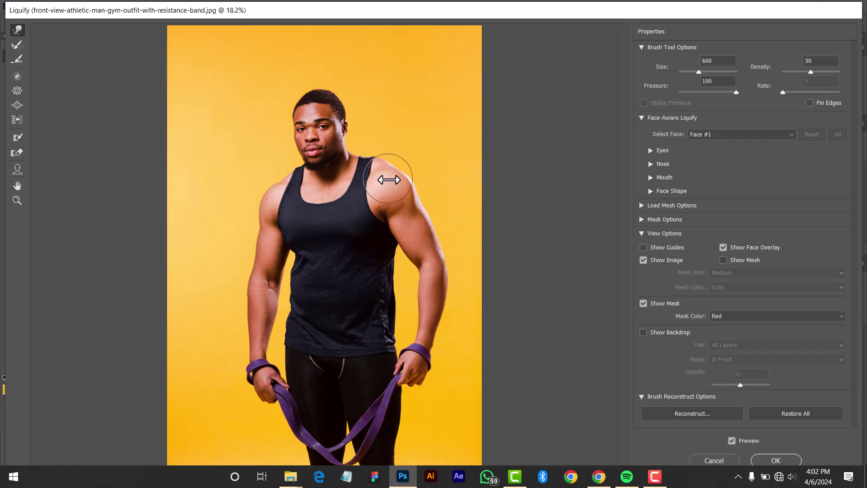
{"action": "left_click_drag", "start_coordinate": [401, 182], "coordinate": [394, 176]}
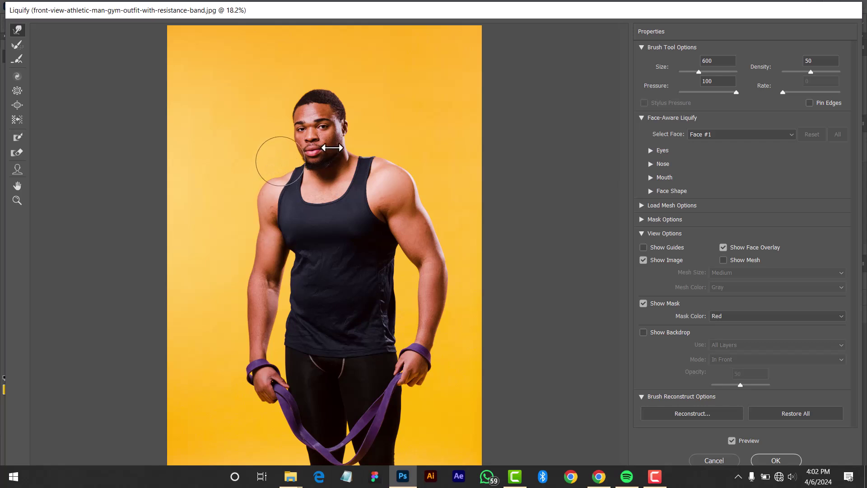
{"action": "mouse_move", "coordinate": [320, 113]}
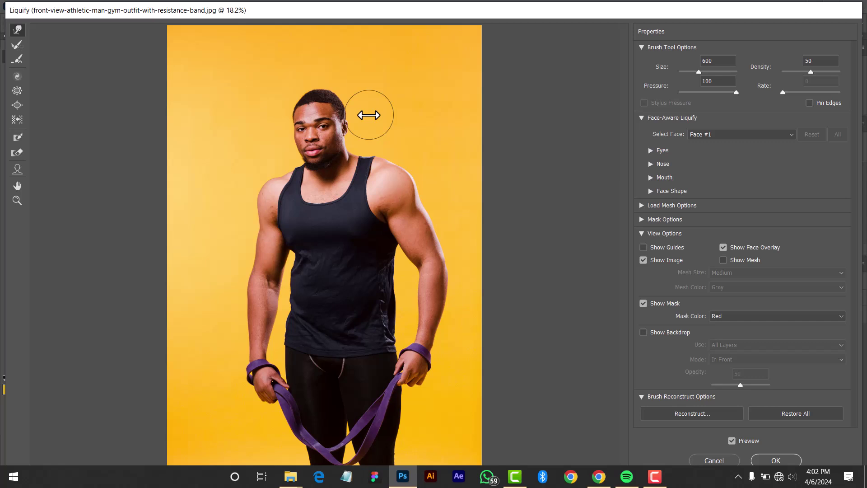
{"action": "key", "text": "ctrl+space"}
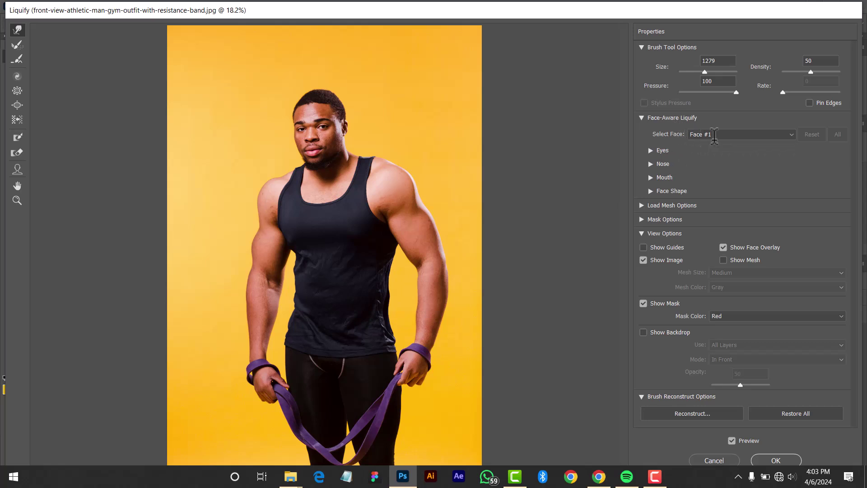
- Try larger and smaller sizes for the left eye of Face #1, ending with an Eye Size of 43
{"action": "left_click", "coordinate": [731, 133]}
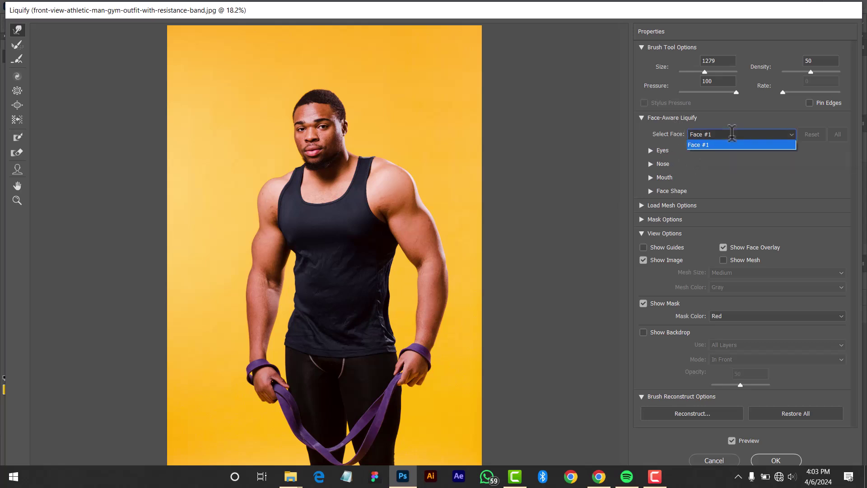
{"action": "left_click", "coordinate": [729, 133]}
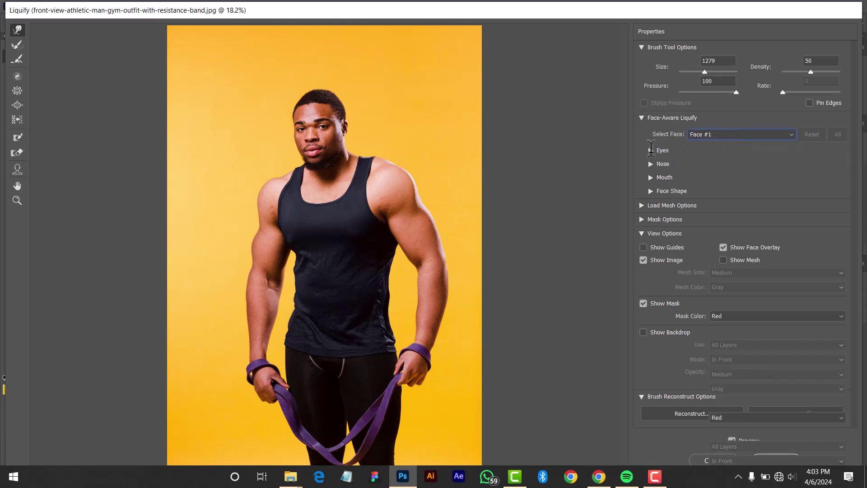
{"action": "left_click", "coordinate": [651, 150]}
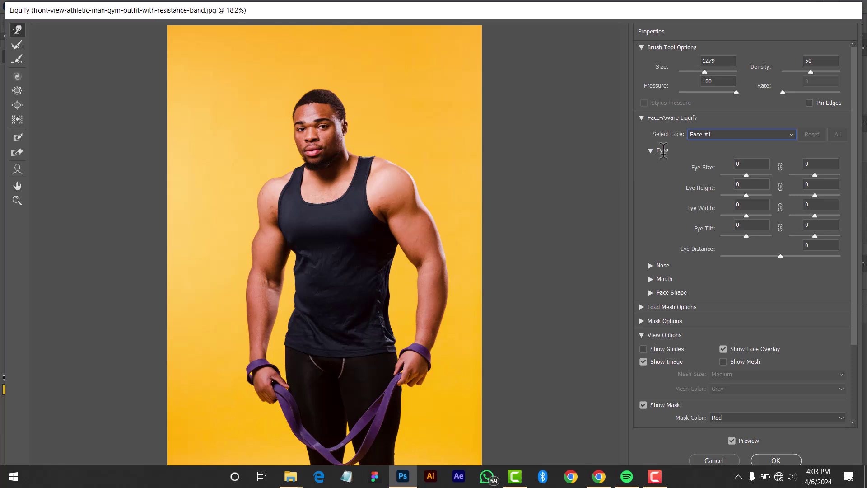
{"action": "left_click", "coordinate": [747, 169]}
{"action": "key", "text": "Up"}
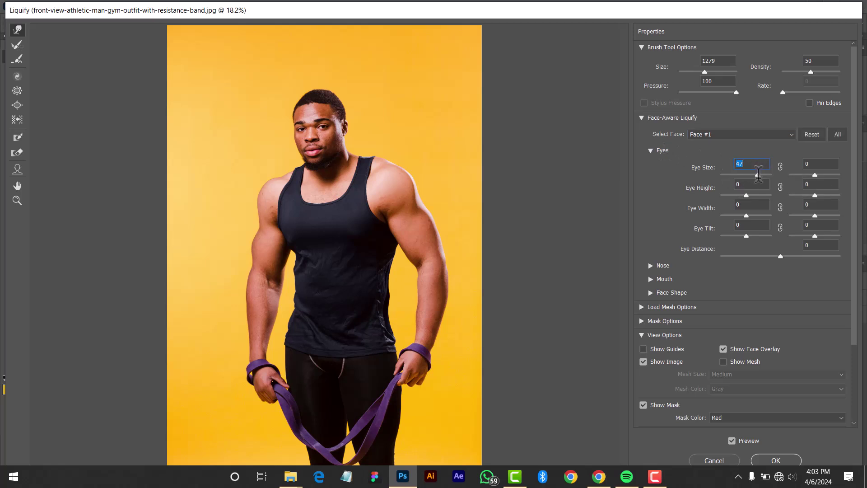
{"action": "left_click_drag", "start_coordinate": [761, 174], "coordinate": [765, 176]}
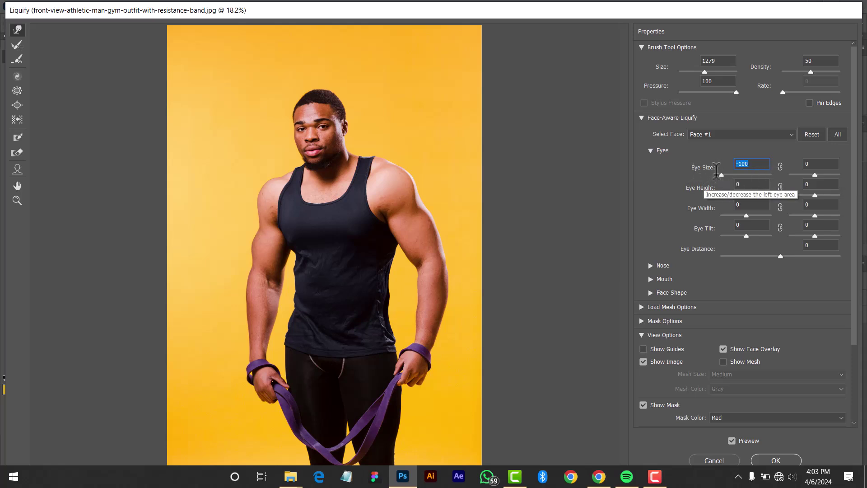
{"action": "left_click_drag", "start_coordinate": [717, 173], "coordinate": [758, 174]}
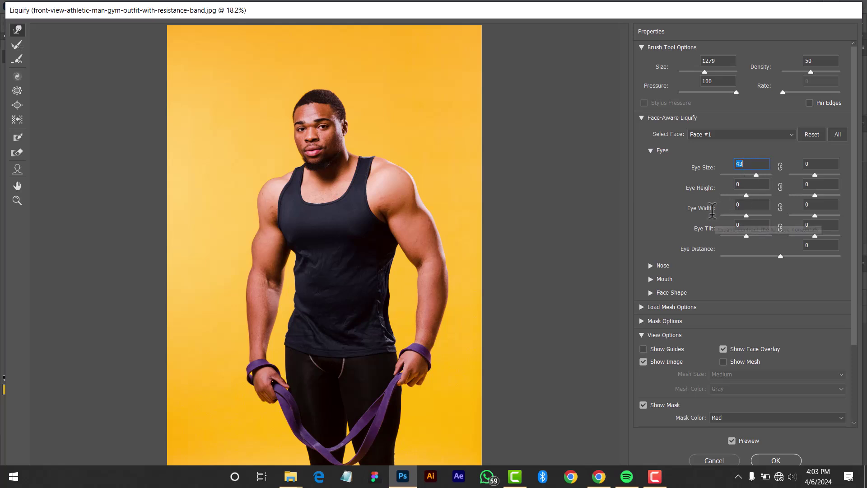
- Set the left Eye Width to about -29 and adjust the left Eye Tilt of Face #1
{"action": "left_click_drag", "start_coordinate": [747, 215], "coordinate": [755, 211]}
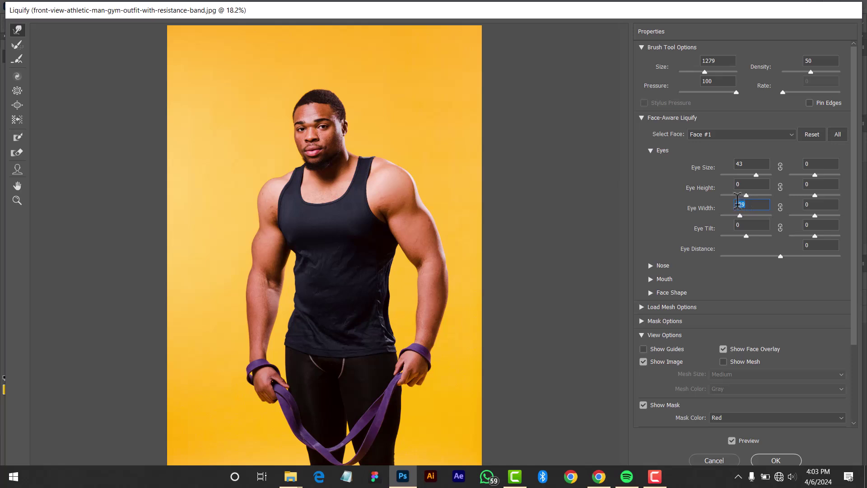
{"action": "left_click_drag", "start_coordinate": [746, 235], "coordinate": [759, 235]}
{"action": "left_click", "coordinate": [653, 151]}
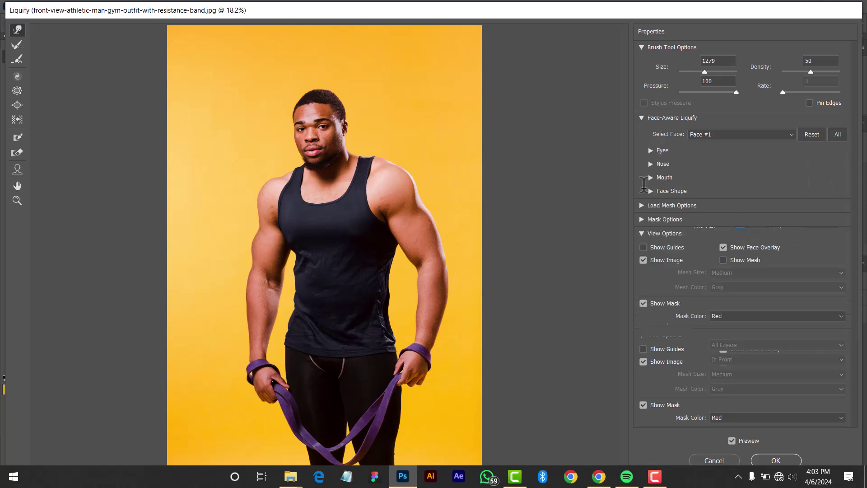
- Try both extremes of the Smile setting for the mouth, ending at 100
{"action": "left_click", "coordinate": [651, 177]}
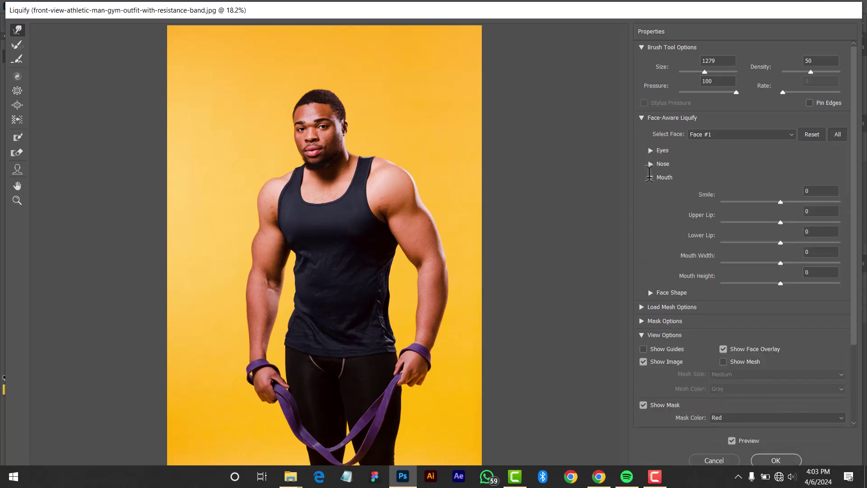
{"action": "left_click_drag", "start_coordinate": [780, 200], "coordinate": [783, 199]}
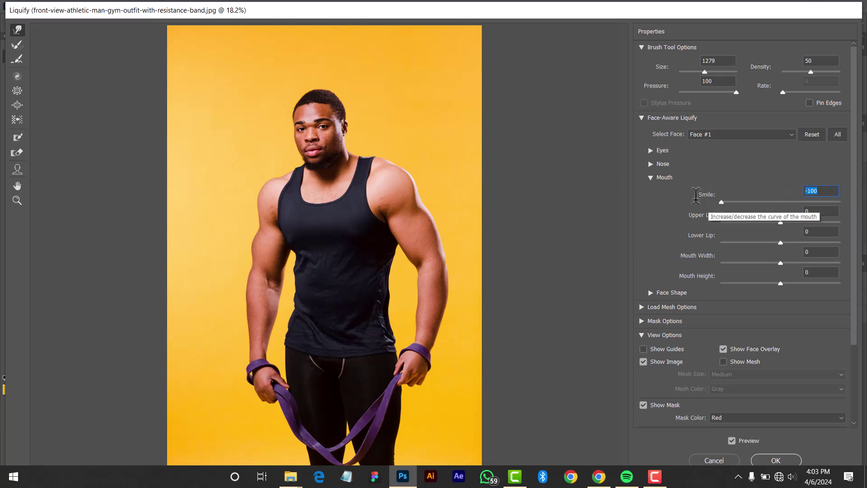
{"action": "left_click_drag", "start_coordinate": [695, 195], "coordinate": [812, 206]}
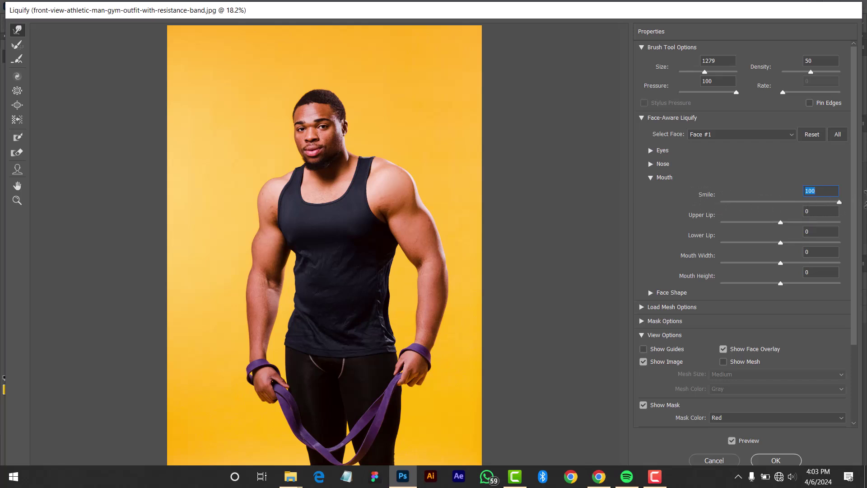
{"action": "left_click_drag", "start_coordinate": [757, 205], "coordinate": [748, 204]}
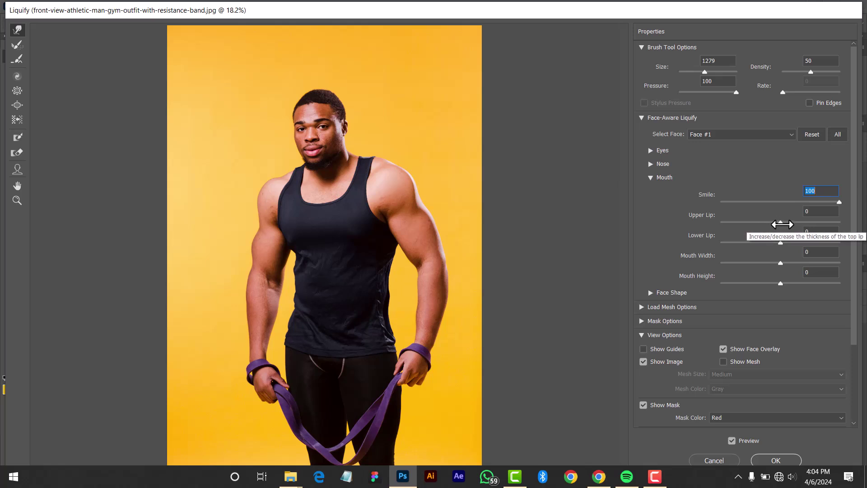
- Reshape the mouth with Upper Lip 18, Lower Lip -16, Mouth Width -5 and Mouth Height 9
{"action": "left_click_drag", "start_coordinate": [780, 223], "coordinate": [773, 243]}
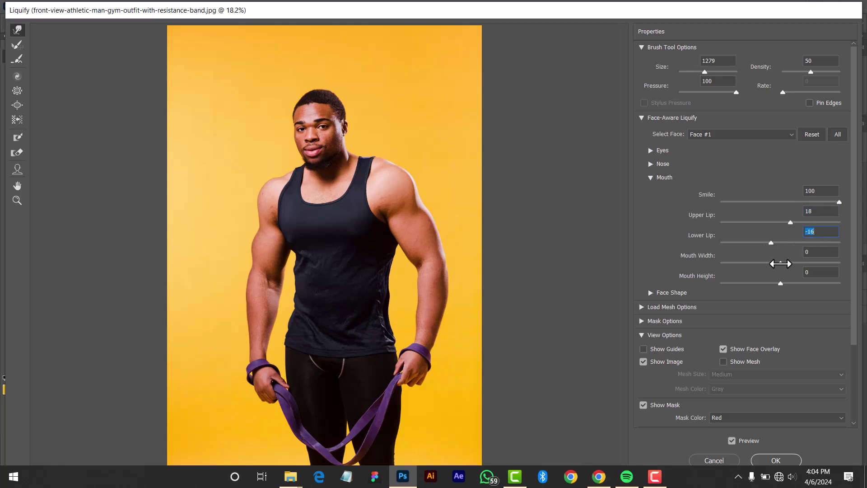
{"action": "left_click_drag", "start_coordinate": [825, 259], "coordinate": [829, 291]}
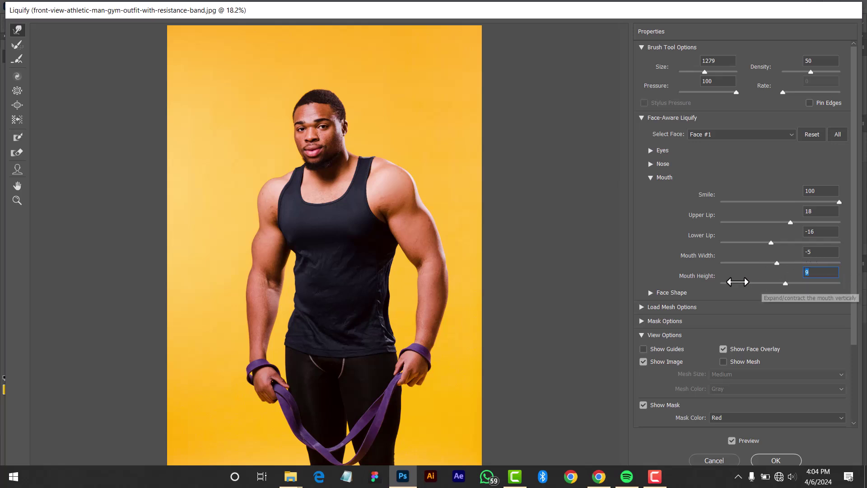
{"action": "left_click", "coordinate": [653, 178]}
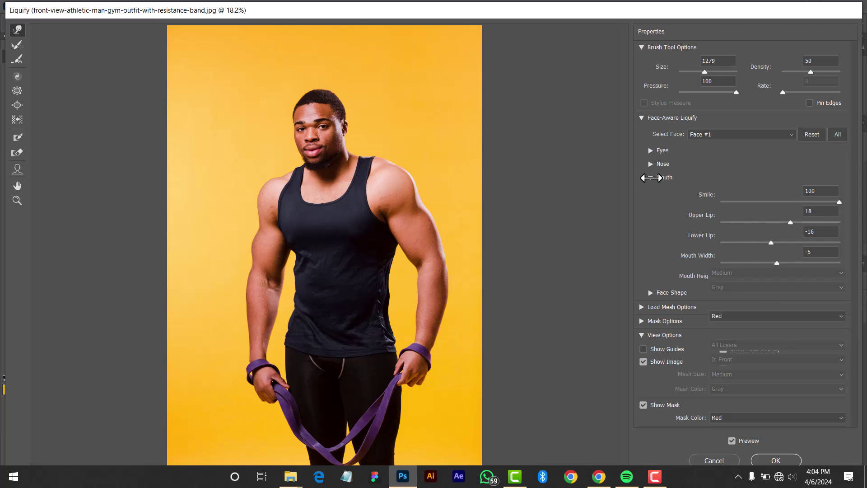
- Look over the Face Shape settings and set the Nose Height of Face #1 to 54
{"action": "left_click", "coordinate": [652, 191]}
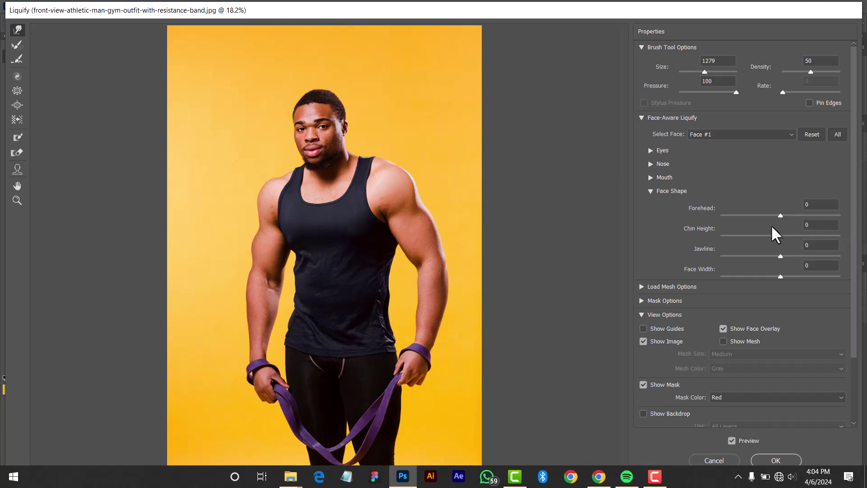
{"action": "left_click", "coordinate": [653, 192]}
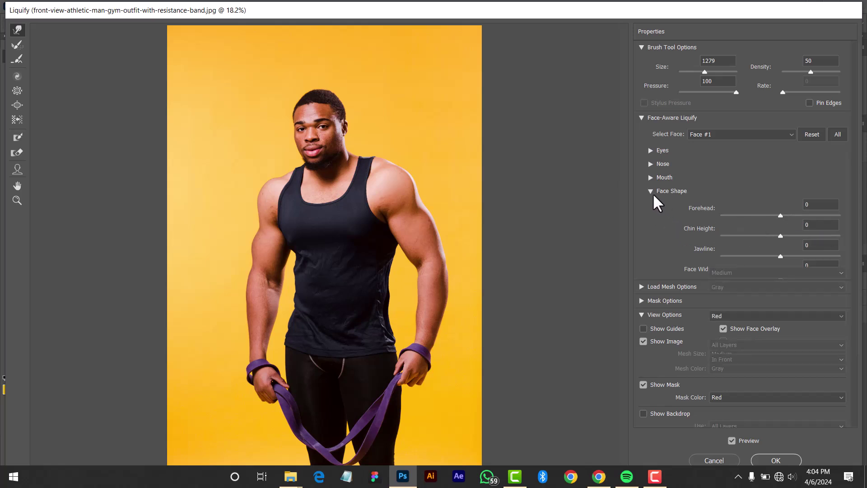
{"action": "left_click", "coordinate": [650, 164]}
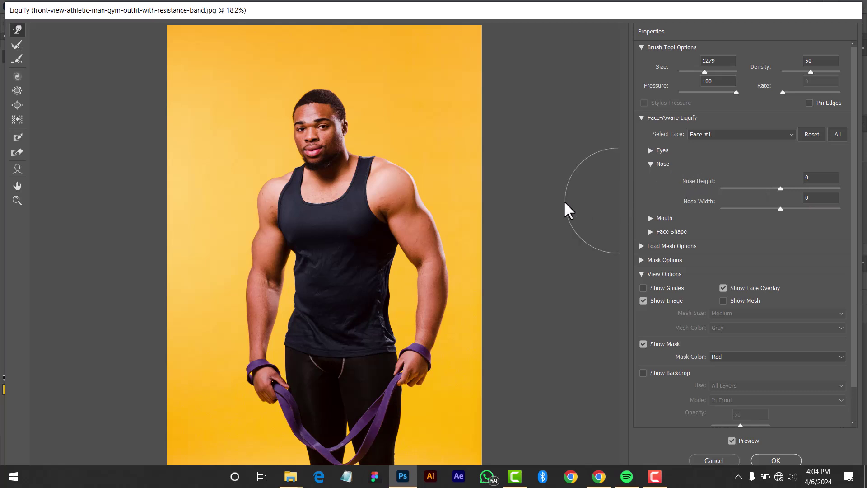
{"action": "left_click", "coordinate": [781, 189]}
{"action": "left_click_drag", "start_coordinate": [781, 190], "coordinate": [811, 189]}
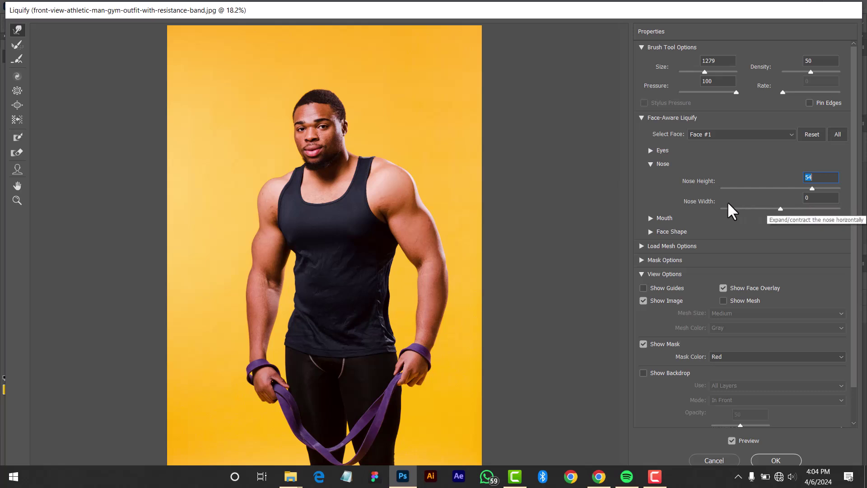
{"action": "left_click", "coordinate": [651, 165]}
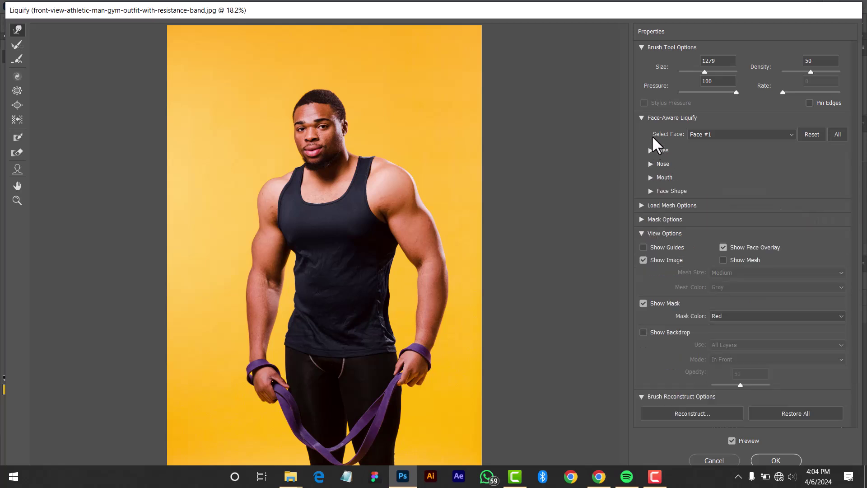
- Reconstruct the Liquify distortions with an amount of 80 and apply the Liquify filter to the athletic man's photo
{"action": "left_click", "coordinate": [640, 117]}
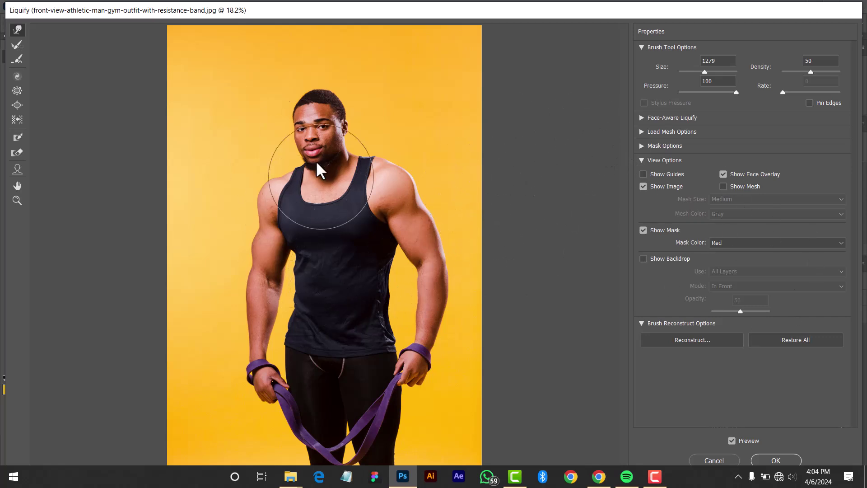
{"action": "left_click", "coordinate": [18, 45]}
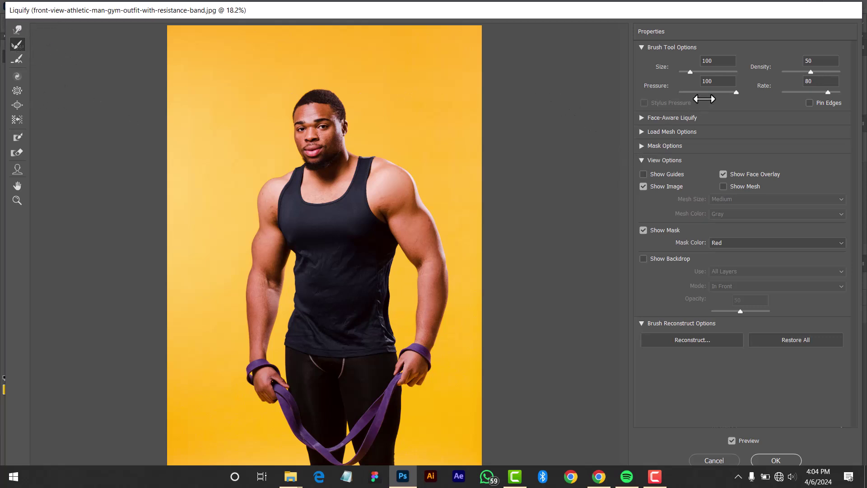
{"action": "left_click", "coordinate": [642, 48]}
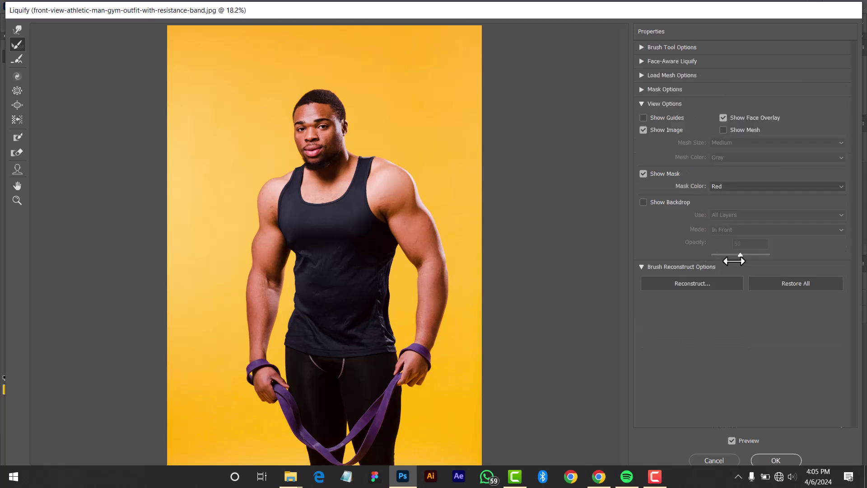
{"action": "left_click", "coordinate": [707, 284]}
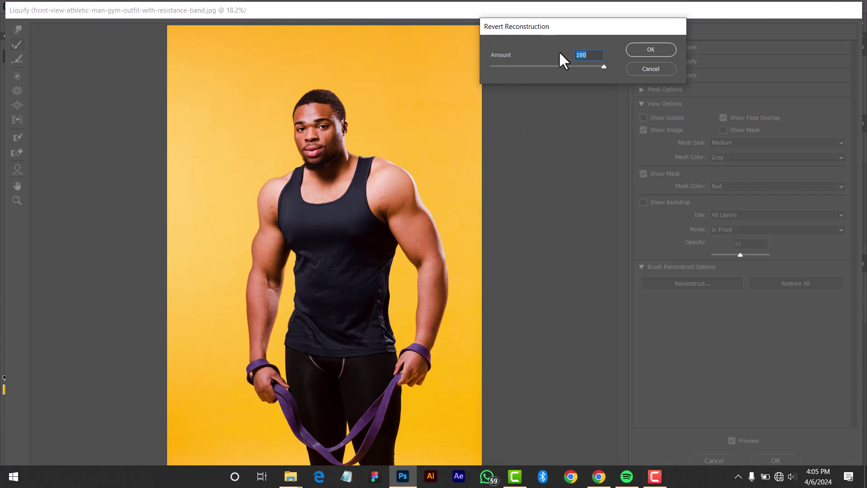
{"action": "left_click_drag", "start_coordinate": [562, 67], "coordinate": [603, 79]}
{"action": "left_click_drag", "start_coordinate": [599, 68], "coordinate": [592, 69]}
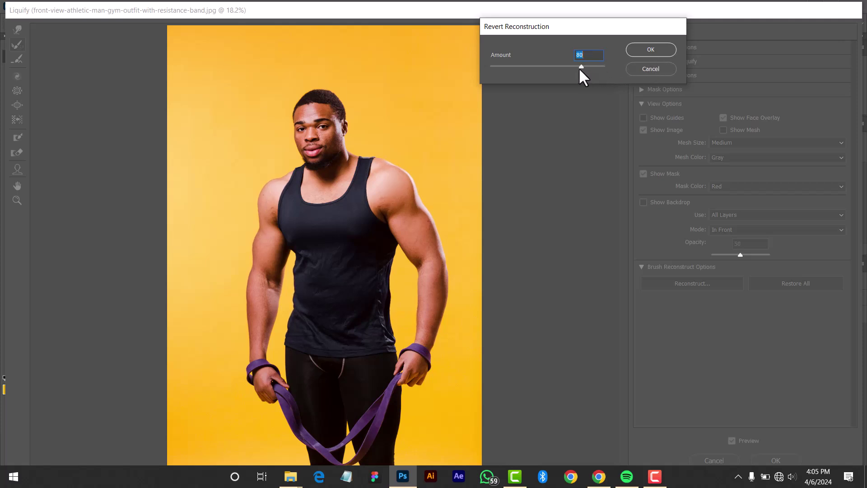
{"action": "left_click", "coordinate": [636, 49]}
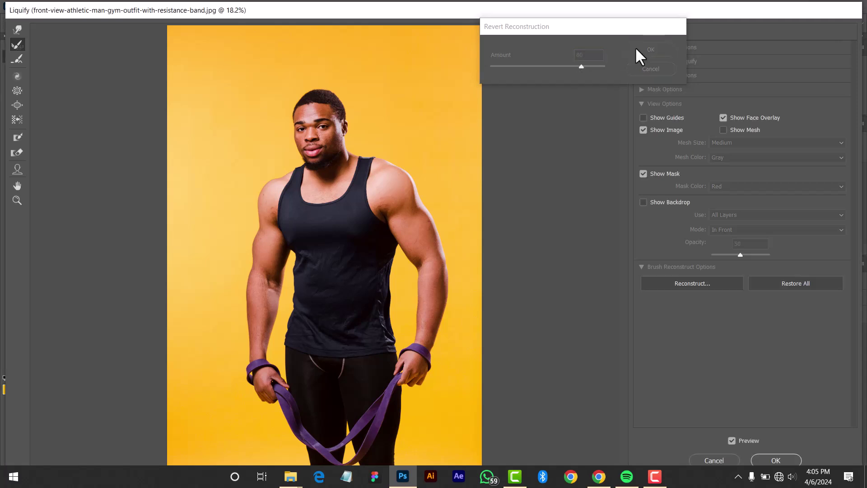
{"action": "left_click", "coordinate": [775, 458]}
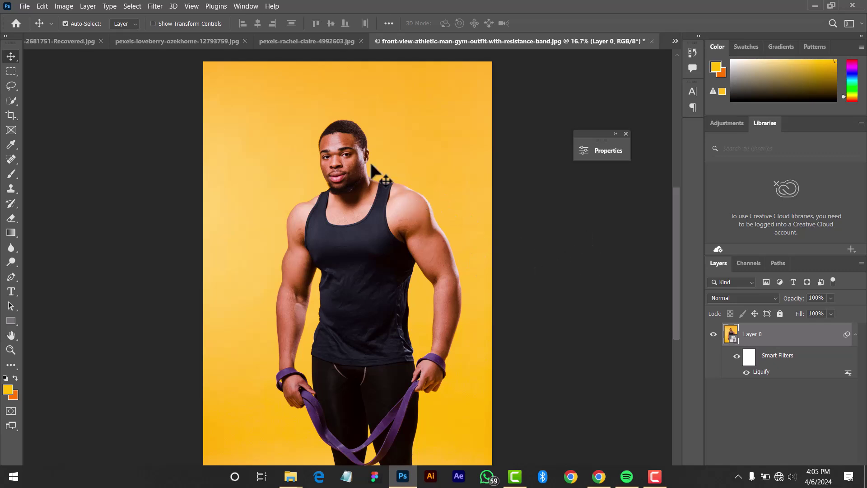
- Compare the athletic man's photo without and with the Liquify smart filter, leaving the filter on
{"action": "left_click", "coordinate": [745, 373]}
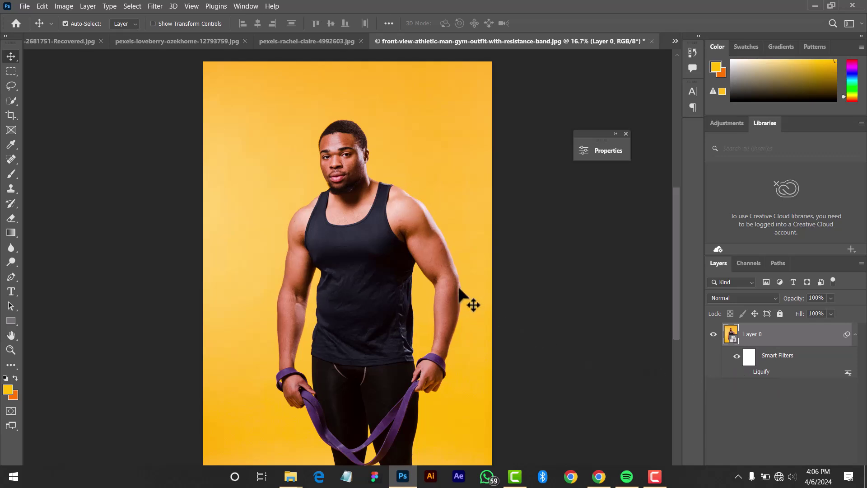
{"action": "left_click", "coordinate": [746, 374]}
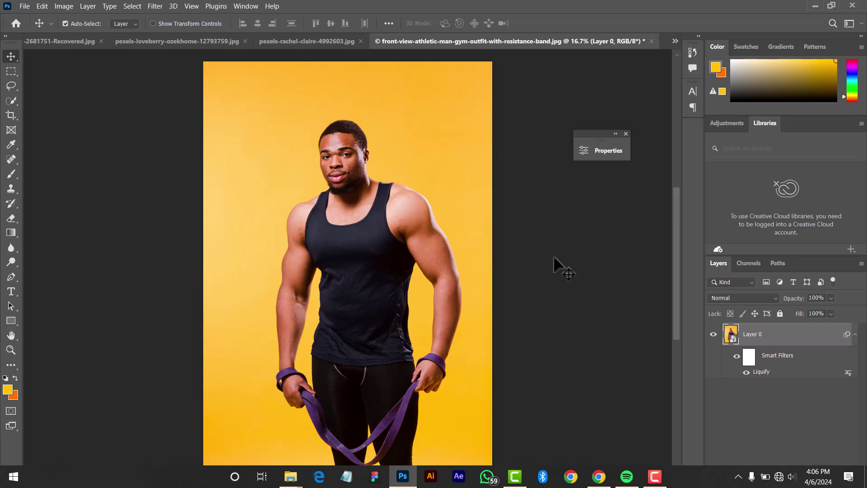
- Open the photo of the woman in the red hooded cape from the For filters folder as a new document
{"action": "left_click", "coordinate": [303, 41]}
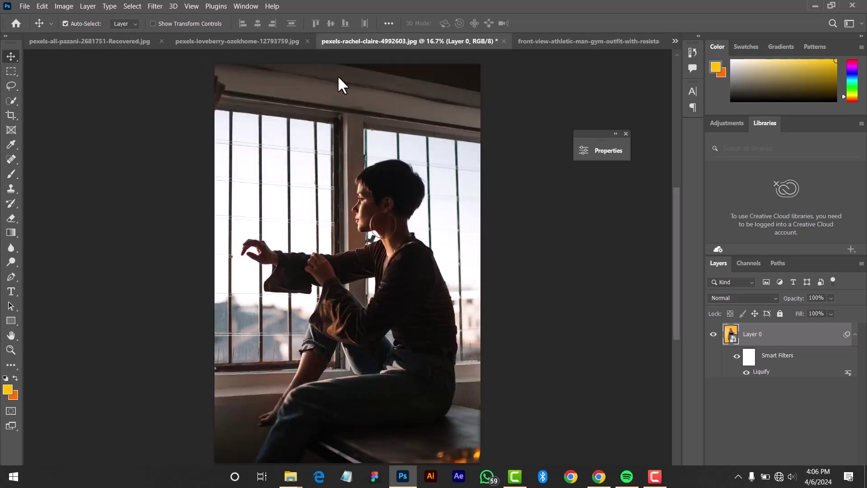
{"action": "left_click", "coordinate": [547, 43]}
{"action": "left_click", "coordinate": [674, 41]}
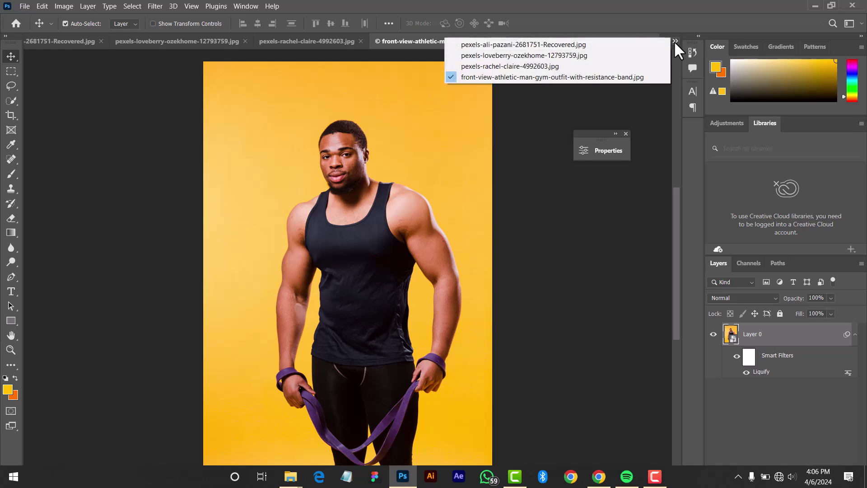
{"action": "left_click", "coordinate": [674, 40]}
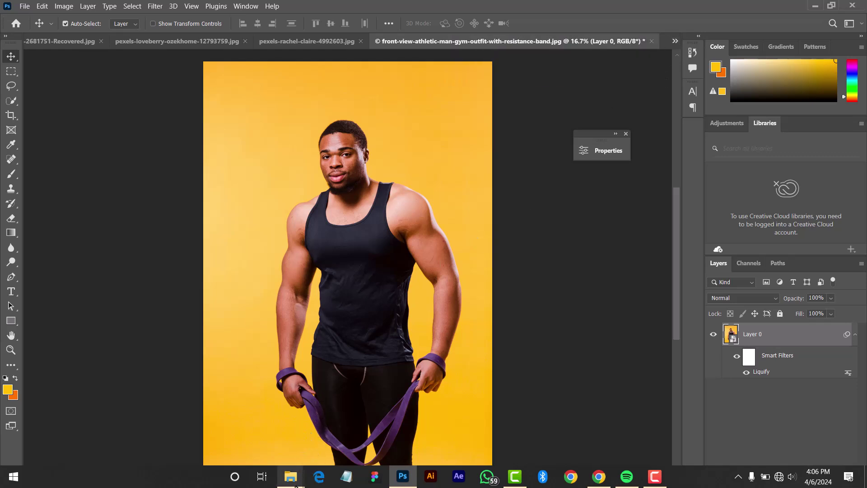
{"action": "mouse_move", "coordinate": [290, 476]}
{"action": "left_click", "coordinate": [286, 446]}
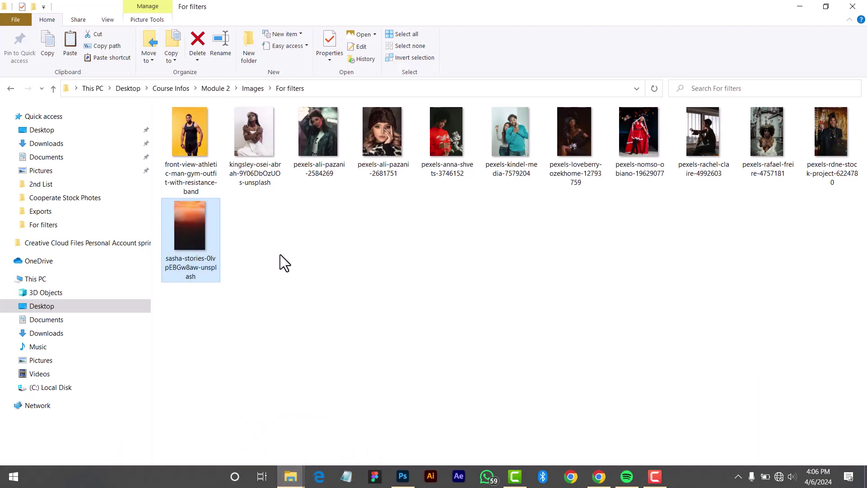
{"action": "left_click", "coordinate": [386, 144]}
{"action": "left_click", "coordinate": [317, 137]}
{"action": "left_click", "coordinate": [506, 134]}
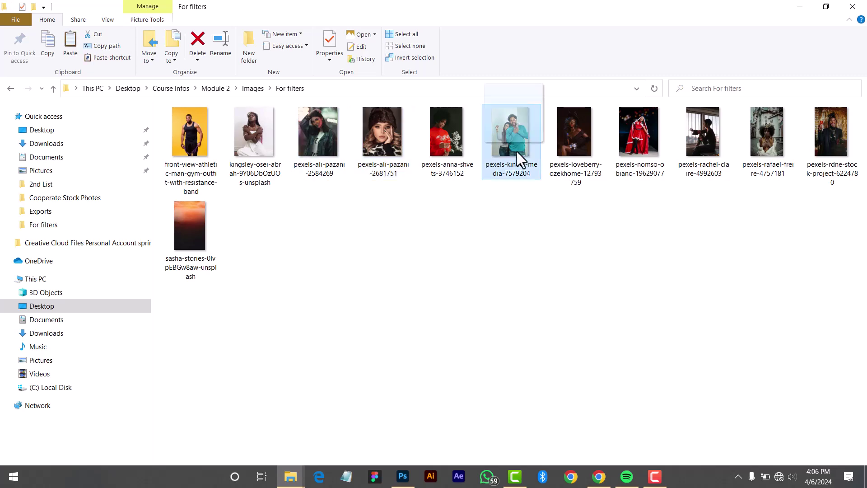
{"action": "left_click_drag", "start_coordinate": [517, 152], "coordinate": [563, 196]}
{"action": "left_click_drag", "start_coordinate": [660, 135], "coordinate": [665, 40]}
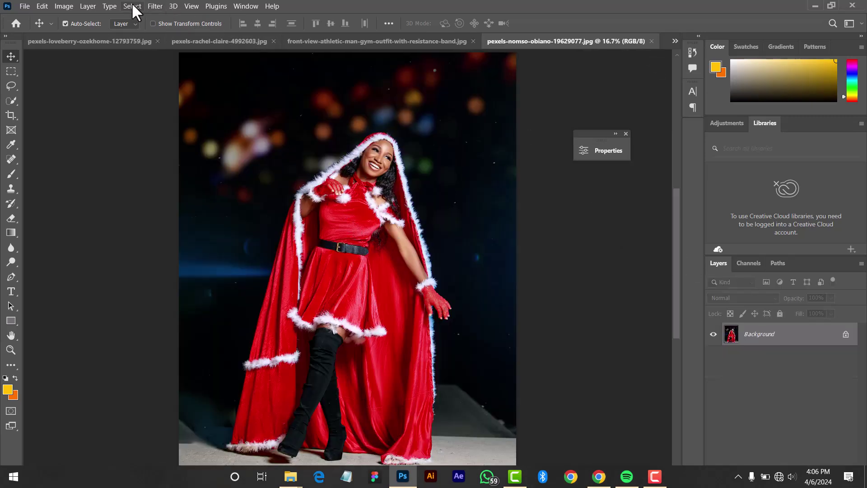
- Convert the background layer of the red cape photo to a smart object for smart filters
{"action": "left_click", "coordinate": [154, 6]}
{"action": "left_click", "coordinate": [172, 31]}
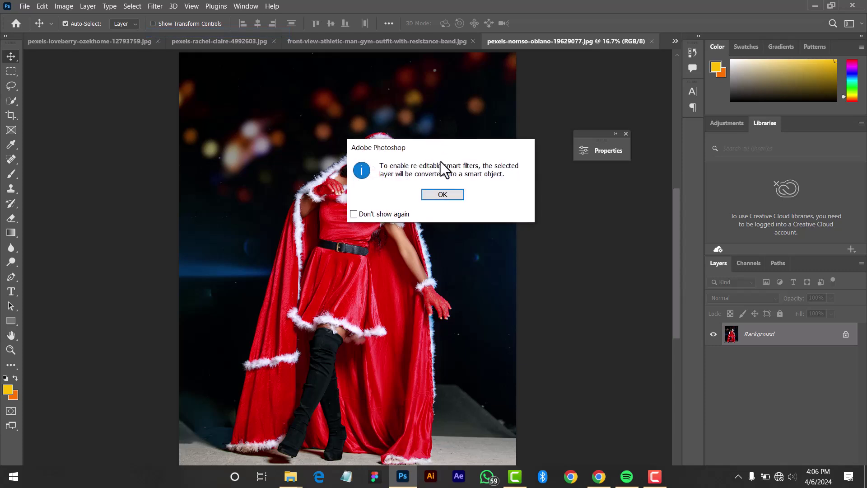
{"action": "left_click", "coordinate": [442, 194]}
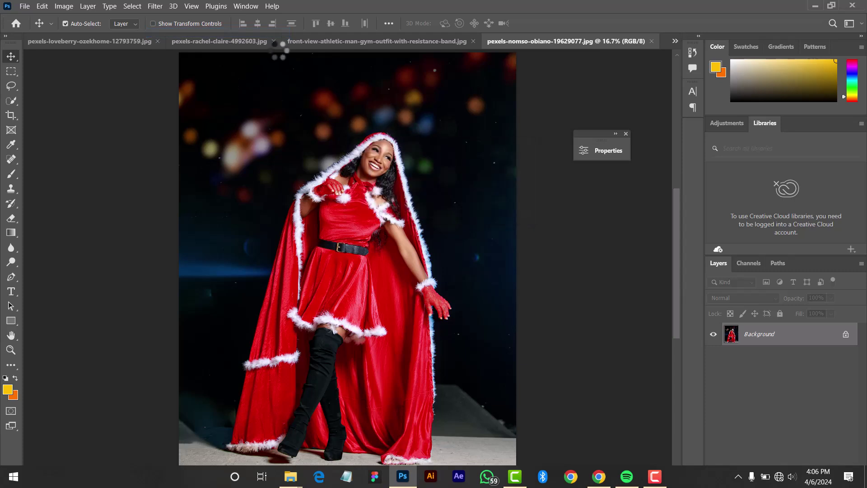
- Apply the Color Halftone pixelate filter to the red cape photo with the Channel 1 screen angle at 300 degrees
{"action": "left_click", "coordinate": [156, 7]}
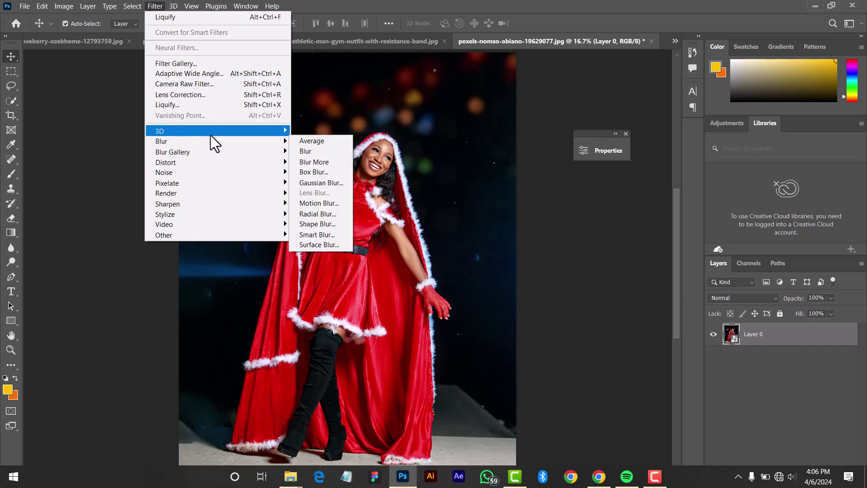
{"action": "mouse_move", "coordinate": [210, 133]}
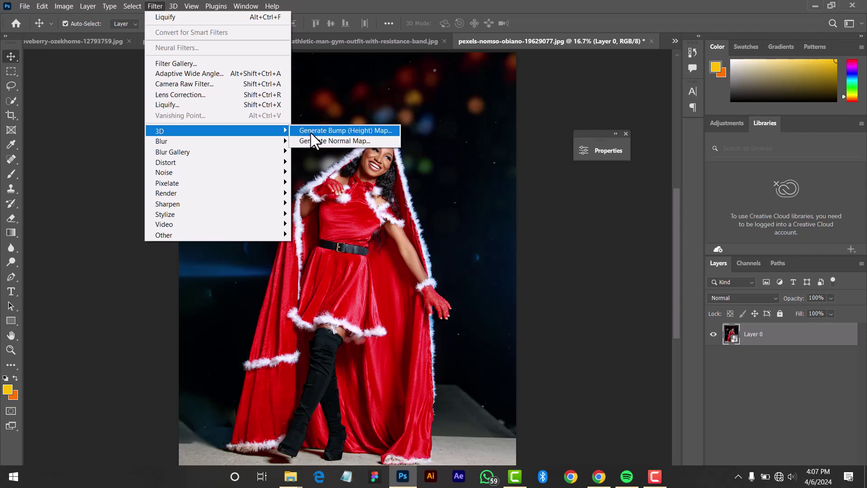
{"action": "mouse_move", "coordinate": [185, 140]}
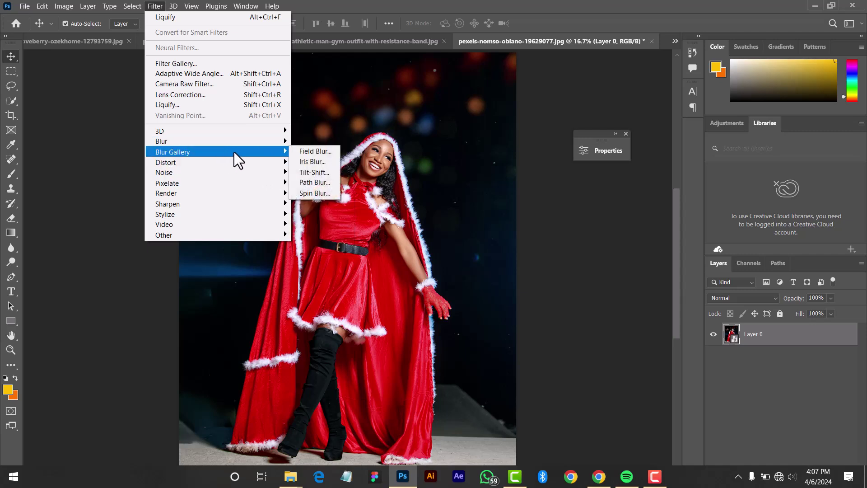
{"action": "mouse_move", "coordinate": [217, 162]}
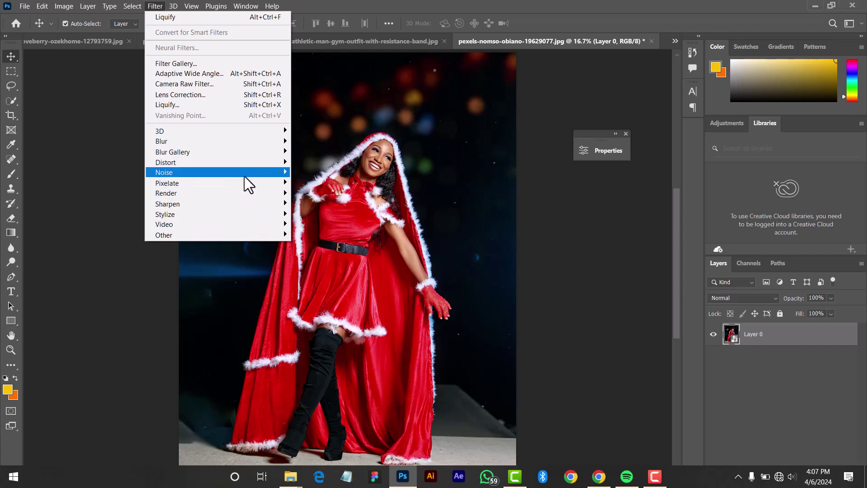
{"action": "mouse_move", "coordinate": [248, 186]}
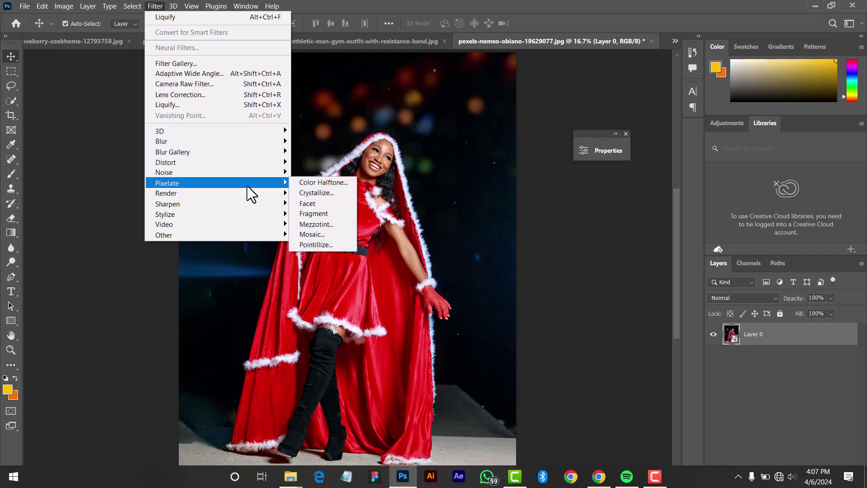
{"action": "left_click", "coordinate": [308, 183]}
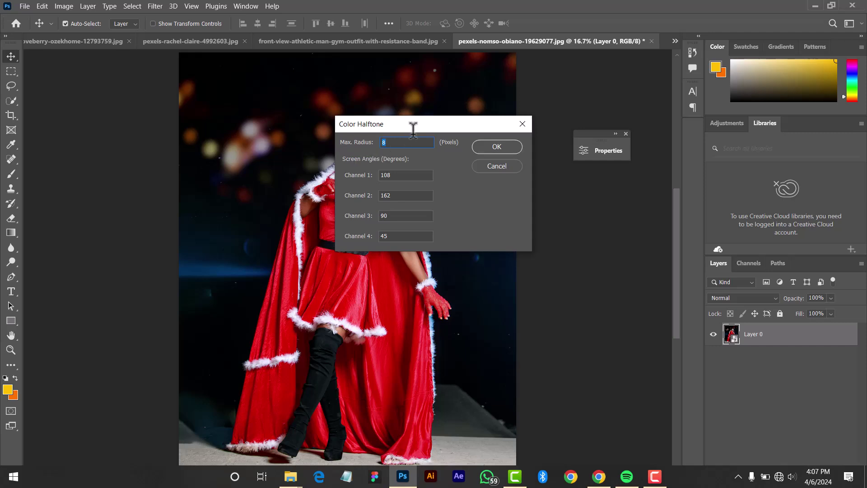
{"action": "left_click_drag", "start_coordinate": [412, 128], "coordinate": [507, 98]}
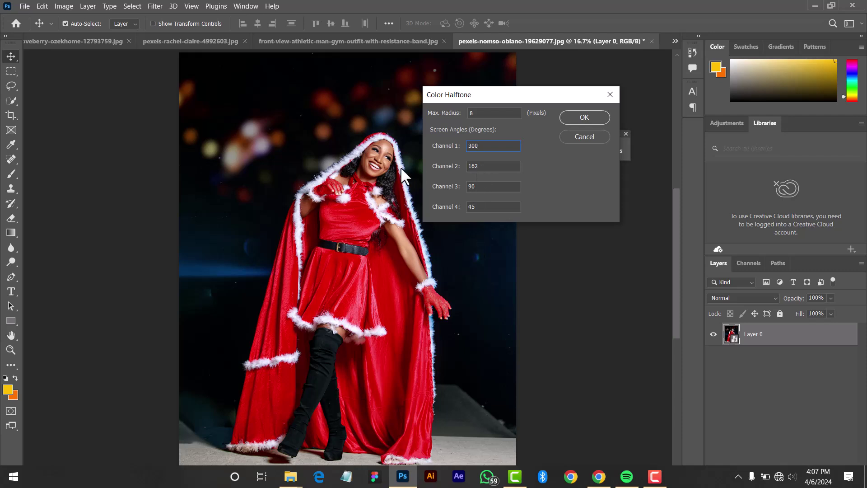
{"action": "left_click_drag", "start_coordinate": [483, 101], "coordinate": [439, 172]}
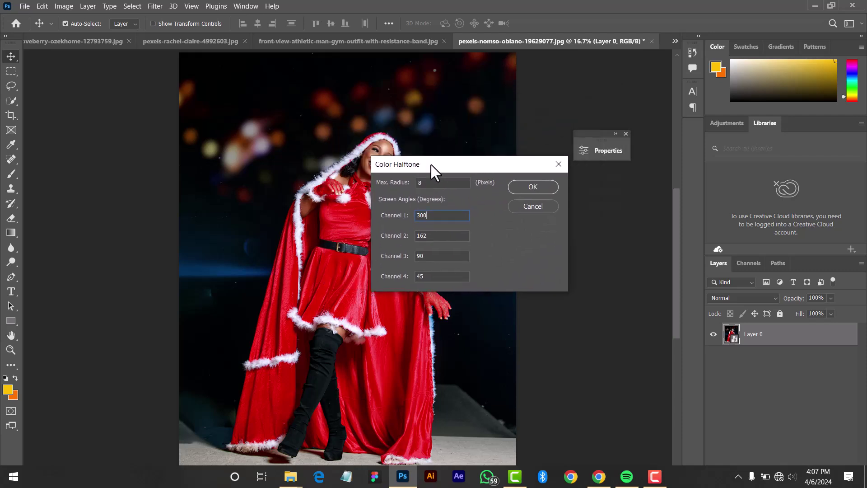
{"action": "left_click", "coordinate": [540, 189]}
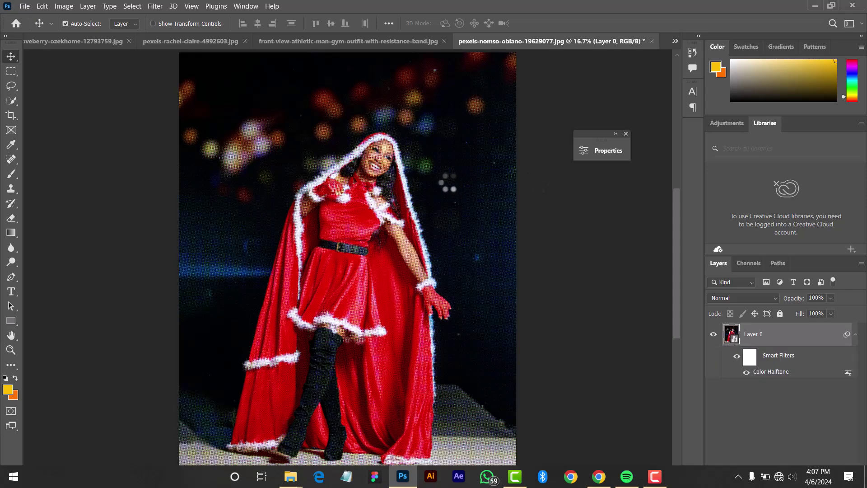
- Undo the Color Halftone filter on the red cape photo
{"action": "key", "text": "ctrl"}
{"action": "key", "text": "ctrl"}
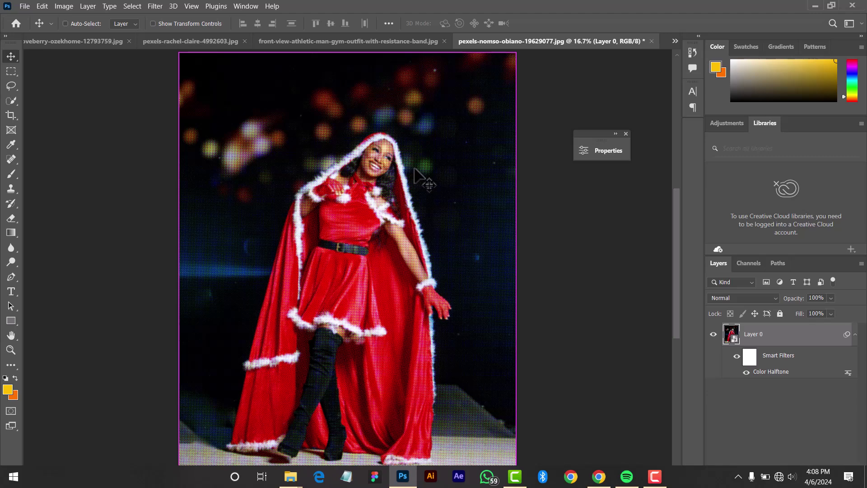
{"action": "key", "text": "ctrl+z"}
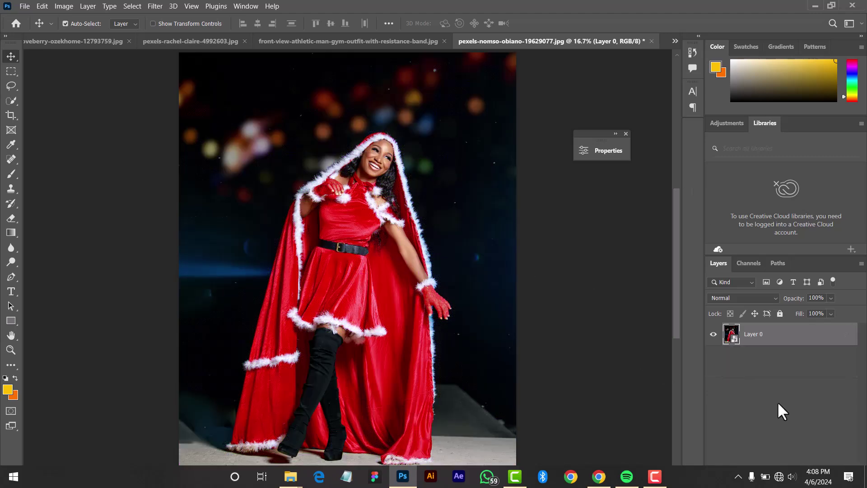
- Start the Add Noise filter on the red cape photo and try Uniform noise at 43.39%
{"action": "left_click", "coordinate": [155, 6]}
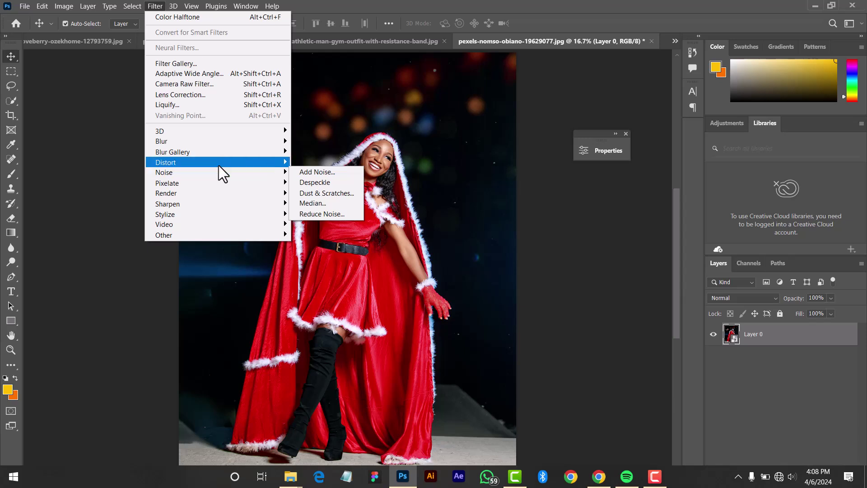
{"action": "mouse_move", "coordinate": [218, 173]}
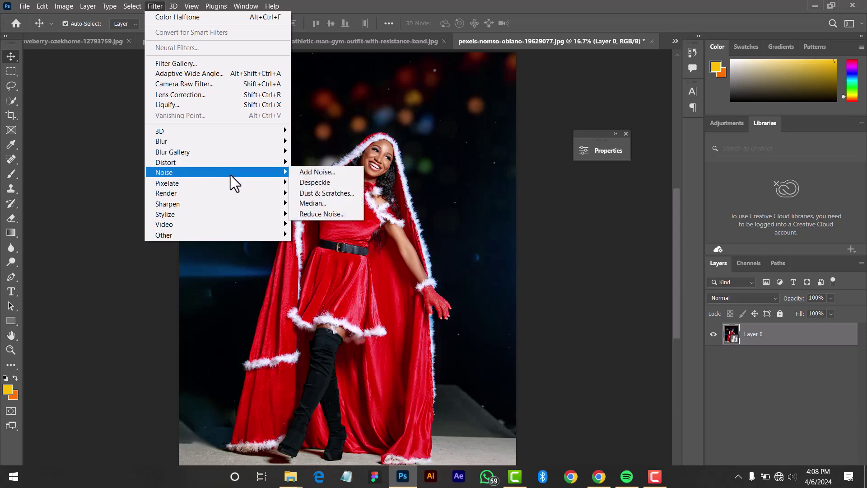
{"action": "left_click", "coordinate": [301, 173]}
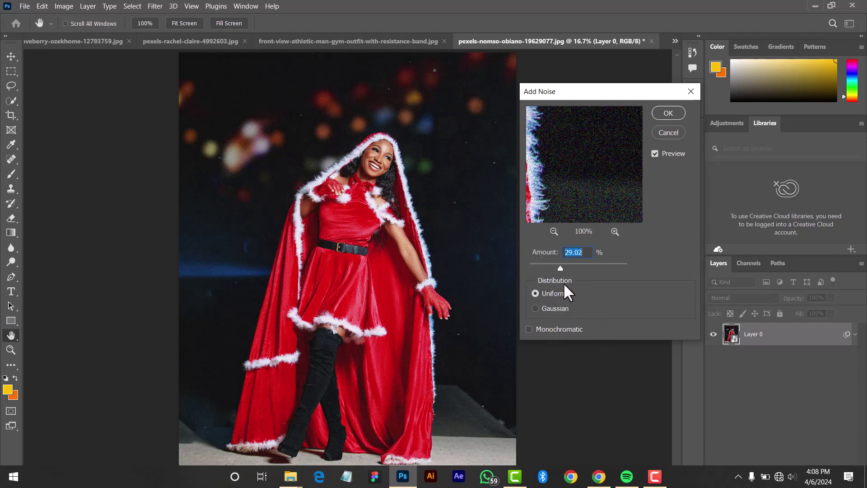
{"action": "left_click", "coordinate": [534, 308]}
{"action": "left_click_drag", "start_coordinate": [562, 267], "coordinate": [565, 267]}
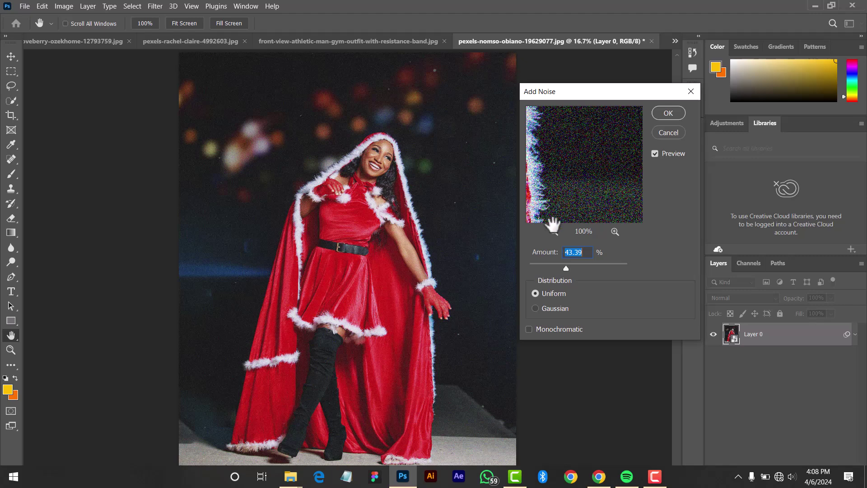
- Apply the Add Noise filter to the red cape photo with Gaussian distribution and Monochromatic enabled, using a reduced noise amount
{"action": "left_click", "coordinate": [536, 305]}
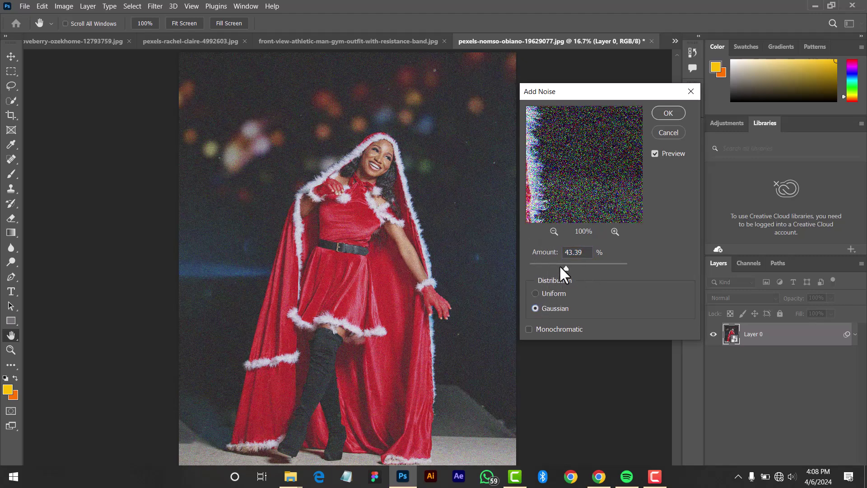
{"action": "left_click_drag", "start_coordinate": [560, 265], "coordinate": [553, 261]}
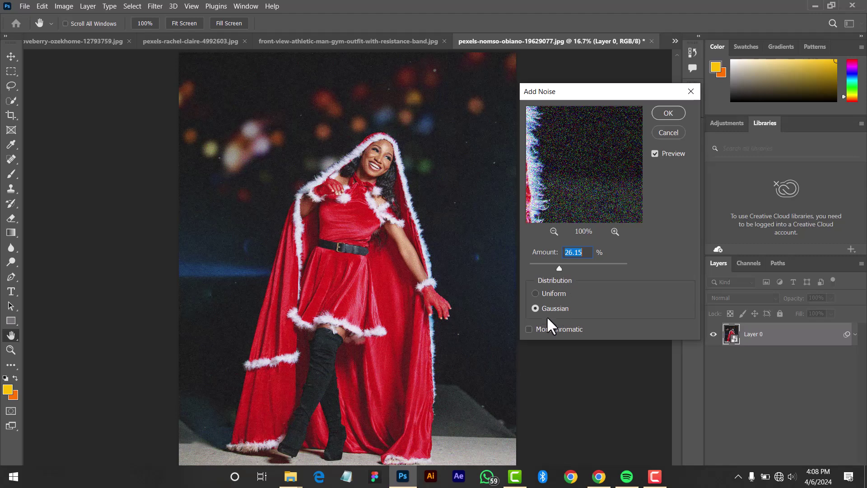
{"action": "left_click", "coordinate": [530, 328]}
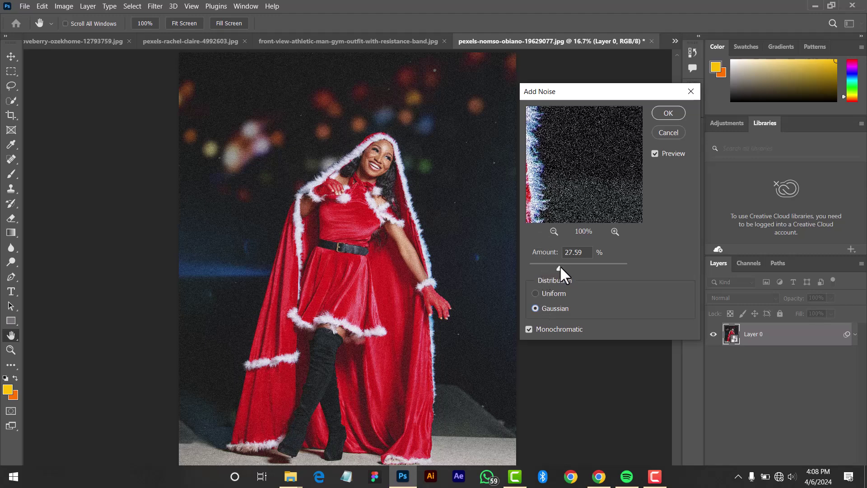
{"action": "mouse_move", "coordinate": [574, 263]}
{"action": "left_mouse_down"}
{"action": "mouse_move", "coordinate": [553, 264]}
{"action": "mouse_move", "coordinate": [562, 267]}
{"action": "left_mouse_up"}
{"action": "left_click", "coordinate": [667, 115]}
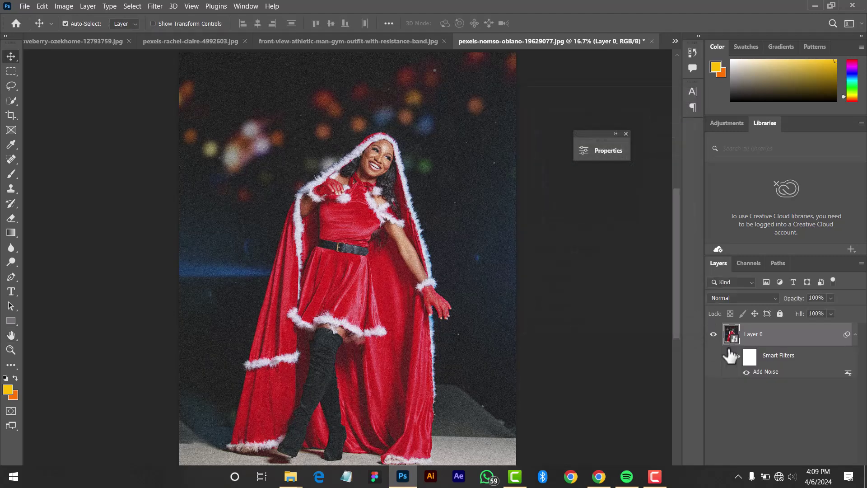
- Toggle the Add Noise smart filter's visibility to compare the red cape photo, and leave the filter hidden
{"action": "left_click", "coordinate": [748, 373]}
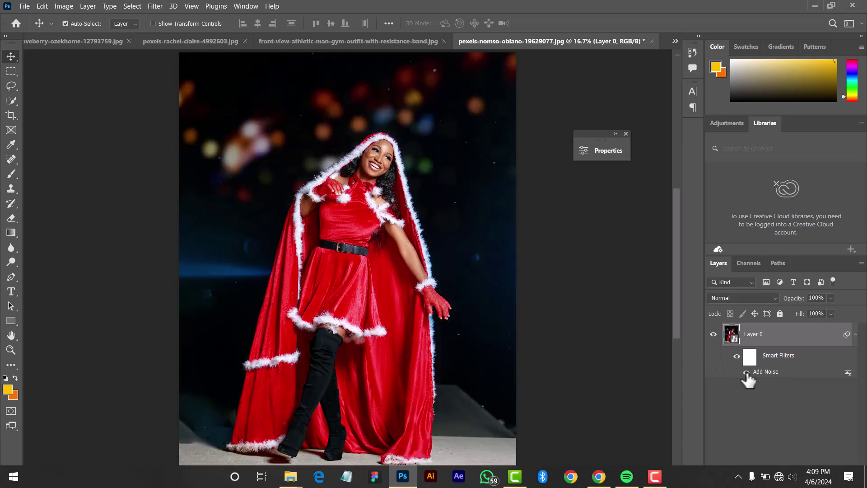
{"action": "left_click", "coordinate": [747, 374]}
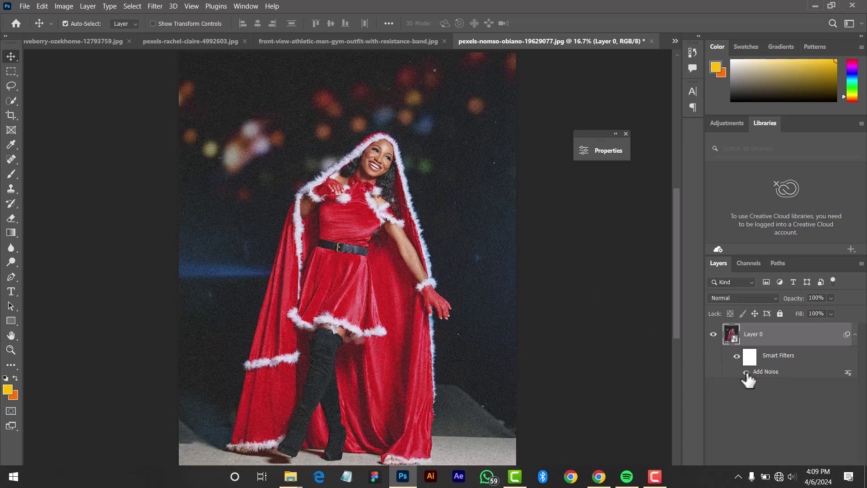
{"action": "left_click", "coordinate": [154, 5]}
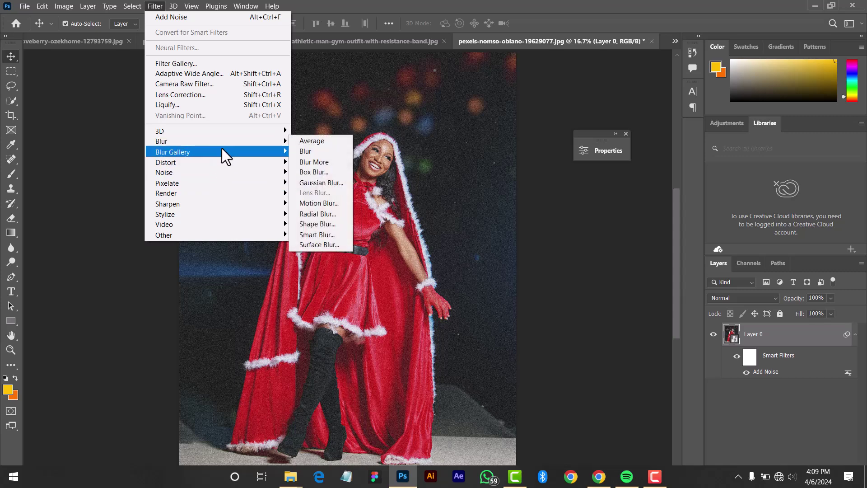
{"action": "left_click", "coordinate": [496, 226]}
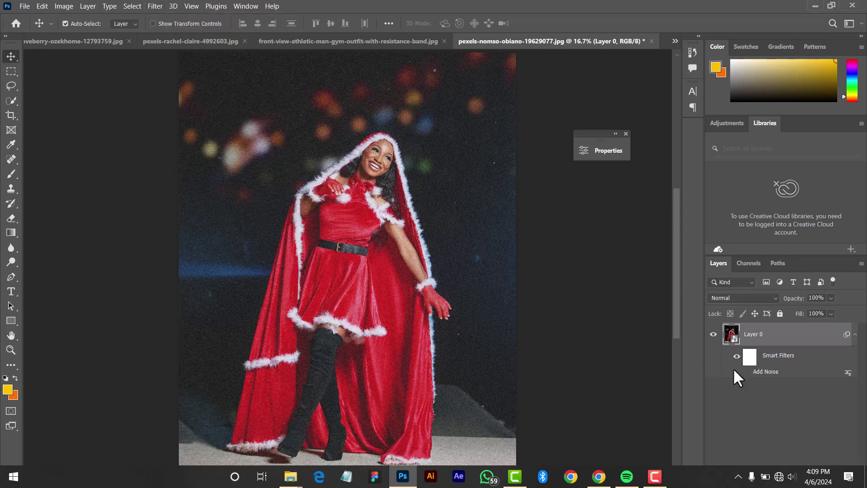
- Start an Iris Blur from the Blur Gallery on the red cape photo and centre its ellipse on the woman's face
{"action": "left_click", "coordinate": [156, 7]}
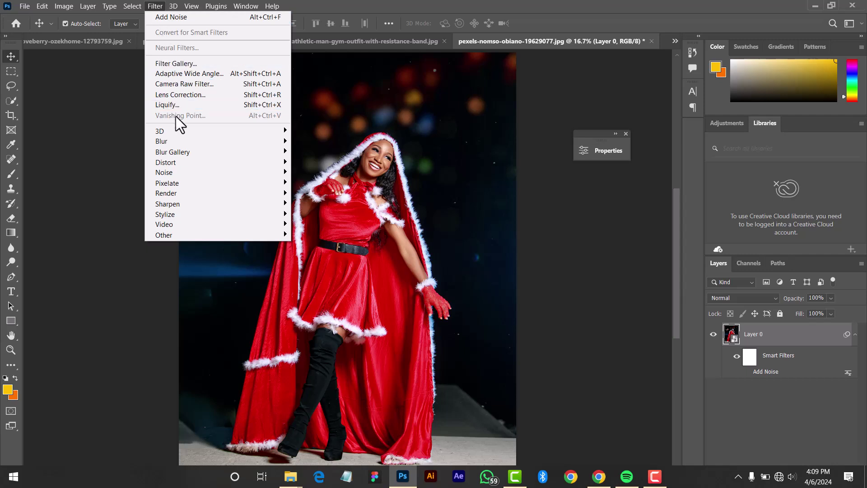
{"action": "mouse_move", "coordinate": [174, 151]}
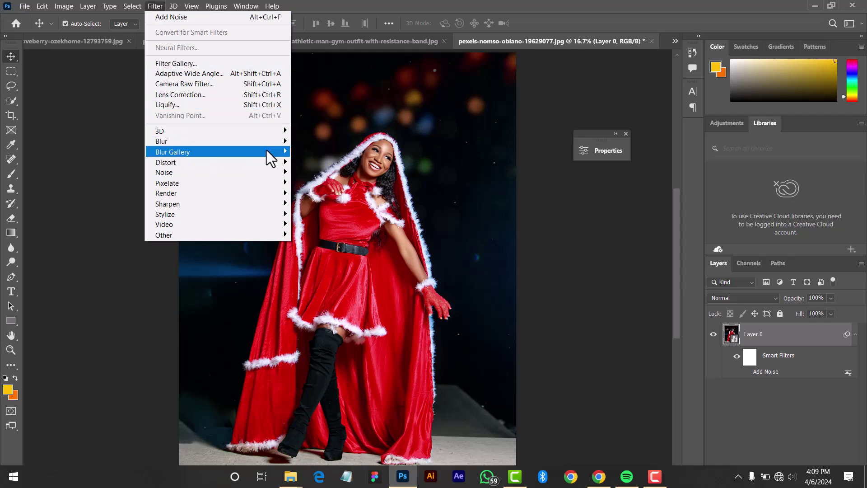
{"action": "mouse_move", "coordinate": [271, 155]}
{"action": "left_click", "coordinate": [311, 152]}
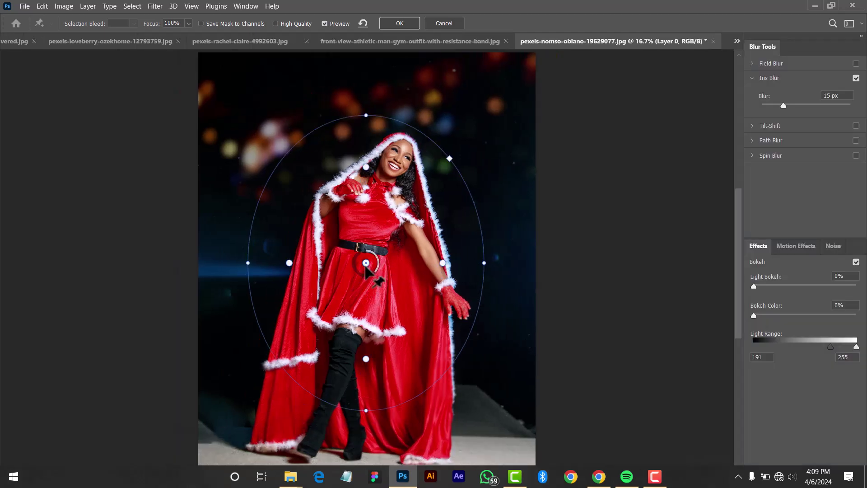
{"action": "left_click_drag", "start_coordinate": [368, 266], "coordinate": [392, 167]}
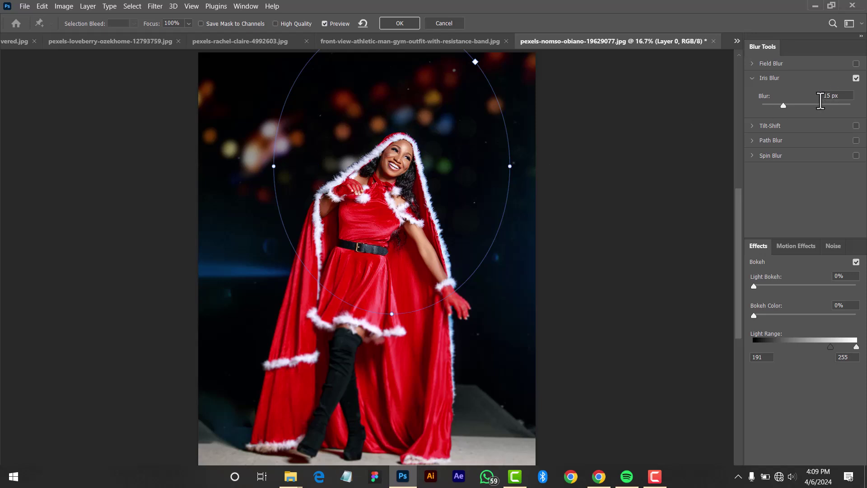
- Pull the Iris Blur's inner sharp zone slightly closer to the face and raise the blur to 163 px
{"action": "left_click_drag", "start_coordinate": [780, 104], "coordinate": [766, 106]}
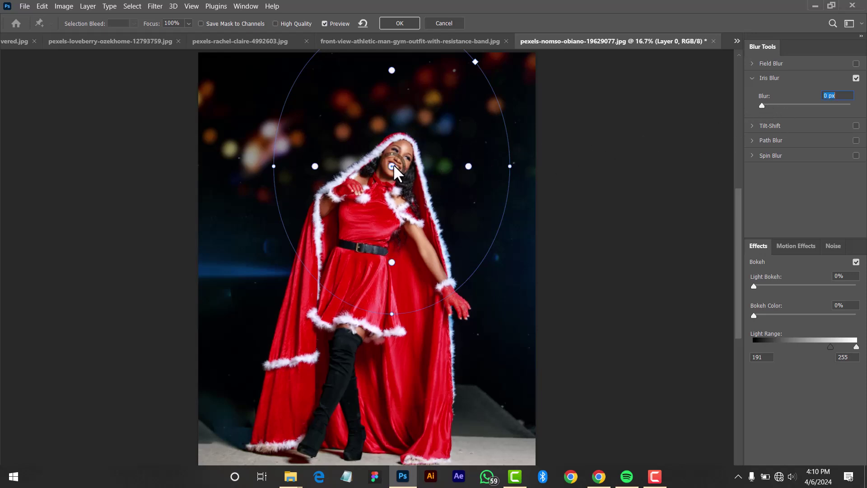
{"action": "left_click_drag", "start_coordinate": [398, 171], "coordinate": [380, 141]}
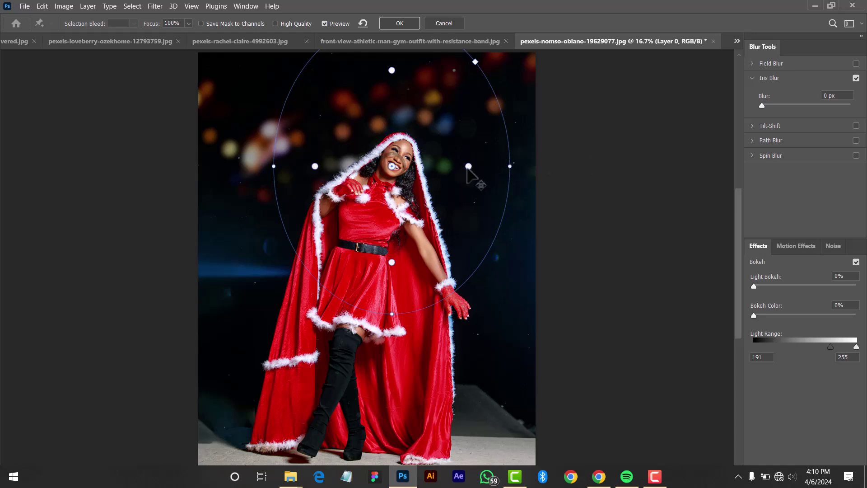
{"action": "left_click_drag", "start_coordinate": [469, 166], "coordinate": [458, 167]}
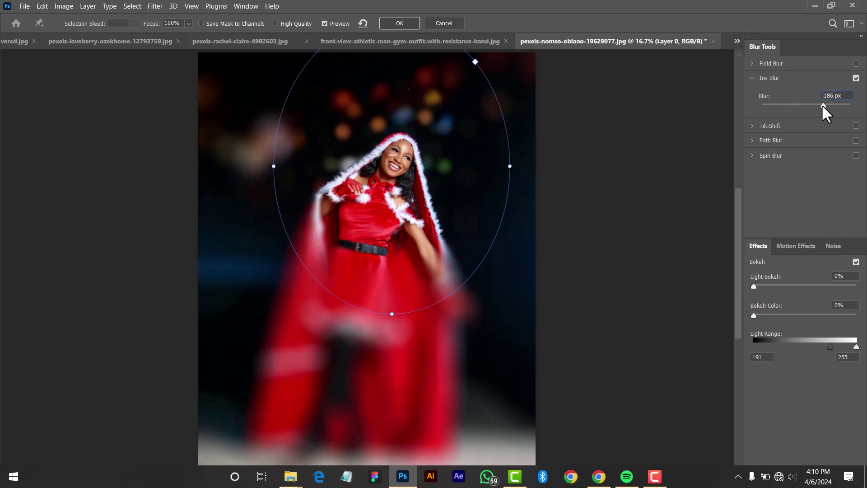
{"action": "left_click_drag", "start_coordinate": [816, 104], "coordinate": [818, 104]}
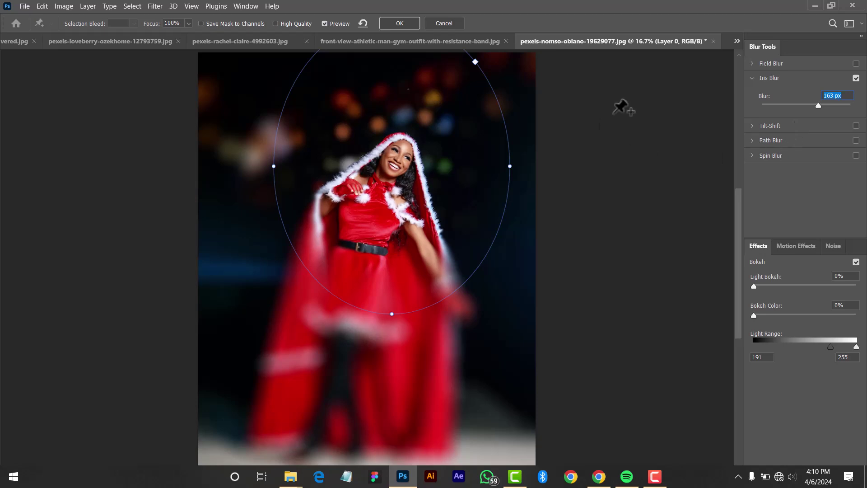
- Shrink the Iris Blur's sharp zone from above the head and set the blur to 23 px
{"action": "left_click_drag", "start_coordinate": [741, 226], "coordinate": [738, 188]}
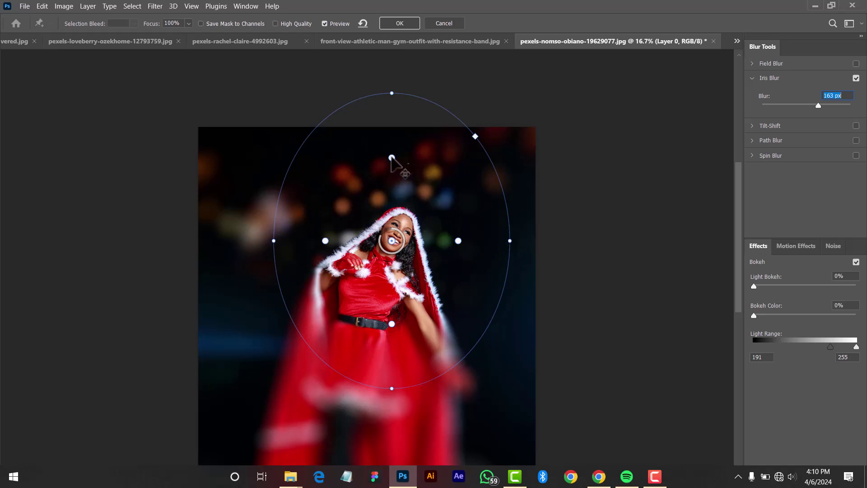
{"action": "left_click_drag", "start_coordinate": [392, 162], "coordinate": [391, 177]}
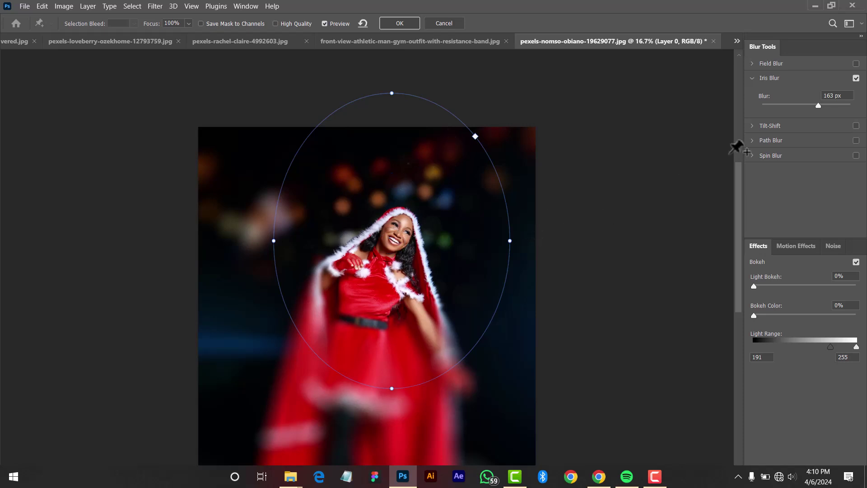
{"action": "left_click_drag", "start_coordinate": [795, 105], "coordinate": [795, 105]}
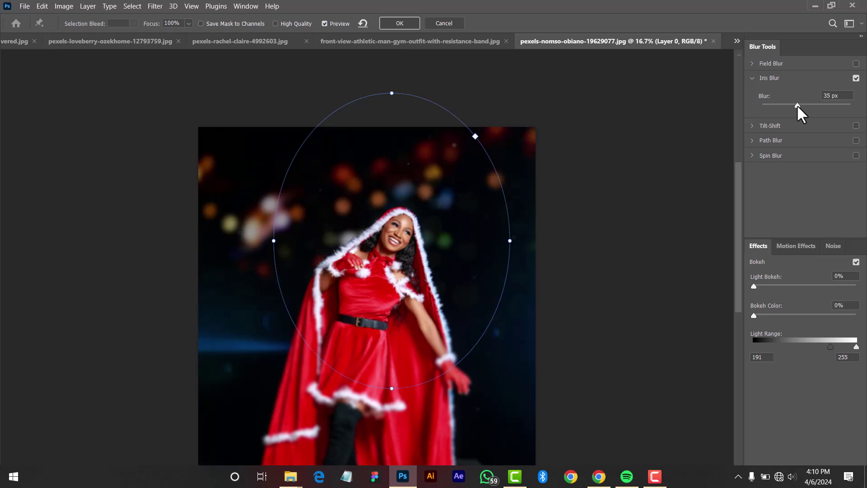
{"action": "left_click", "coordinate": [798, 105]}
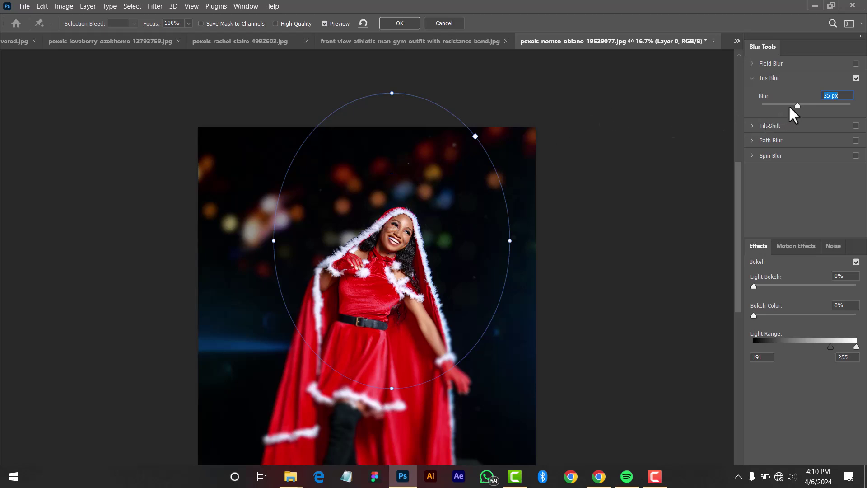
{"action": "left_click", "coordinate": [789, 105]}
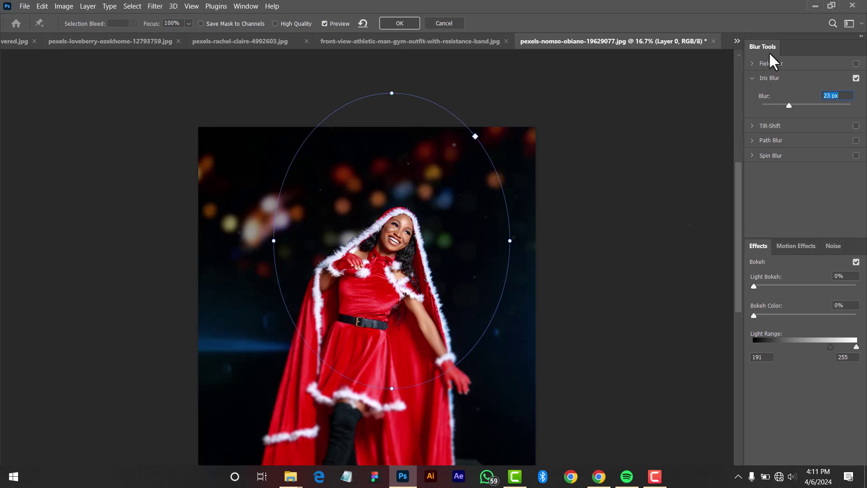
- Add a Field Blur with its pin on the woman's face and set that pin's blur to 0 px
{"action": "left_click", "coordinate": [752, 79]}
{"action": "left_click", "coordinate": [766, 61]}
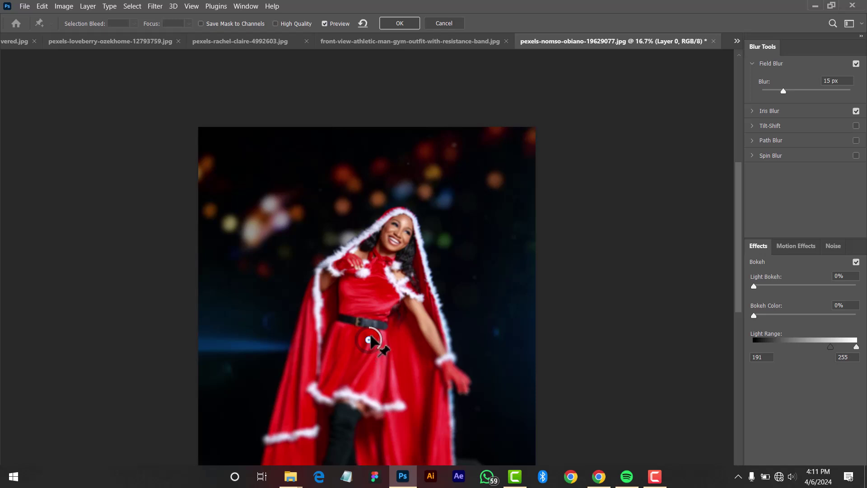
{"action": "left_click_drag", "start_coordinate": [374, 341], "coordinate": [397, 235]}
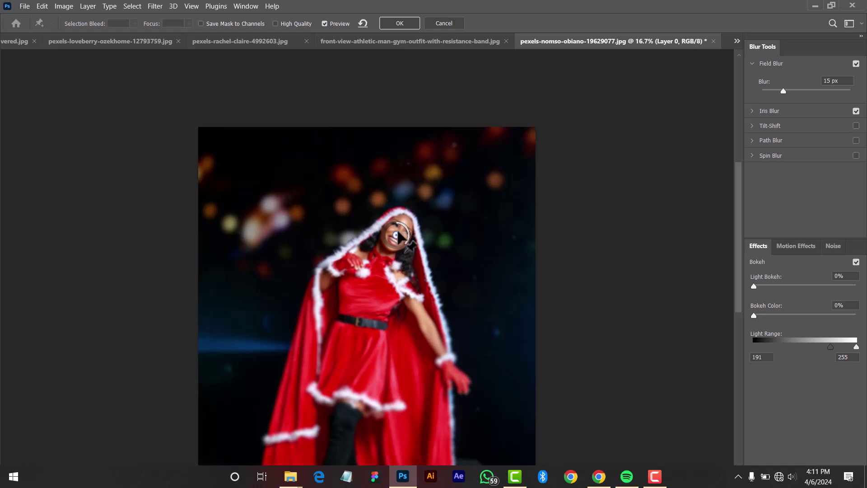
{"action": "left_click_drag", "start_coordinate": [784, 94], "coordinate": [751, 91]}
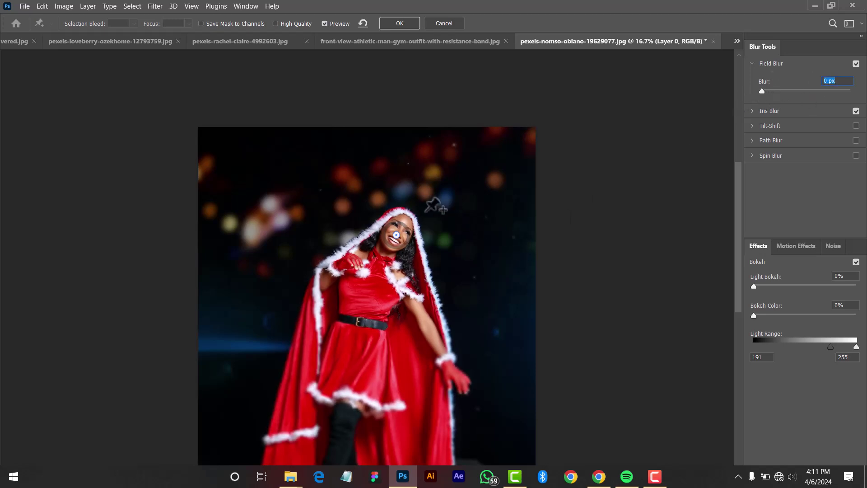
- Add Field Blur pins on the bokeh lights above the hood at 53 px and on the outstretched glove's wrist at 0 px
{"action": "left_click", "coordinate": [438, 173]}
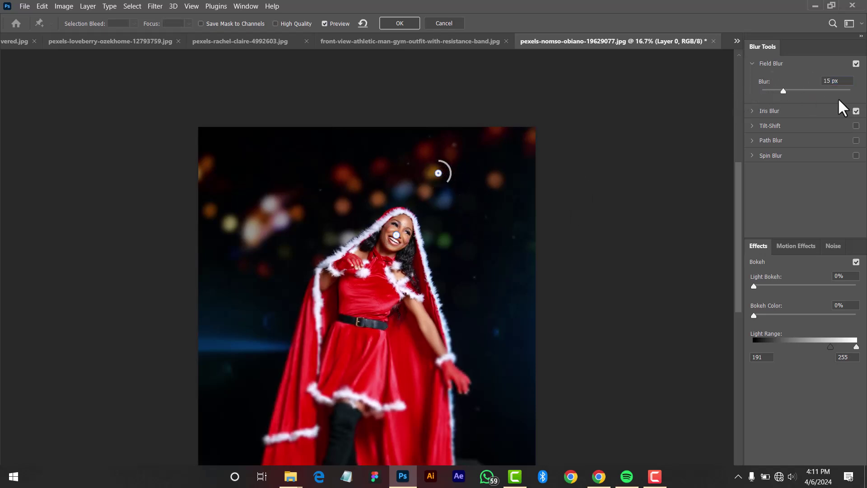
{"action": "mouse_move", "coordinate": [790, 90]}
{"action": "left_mouse_down"}
{"action": "mouse_move", "coordinate": [814, 89]}
{"action": "mouse_move", "coordinate": [800, 89]}
{"action": "left_mouse_up"}
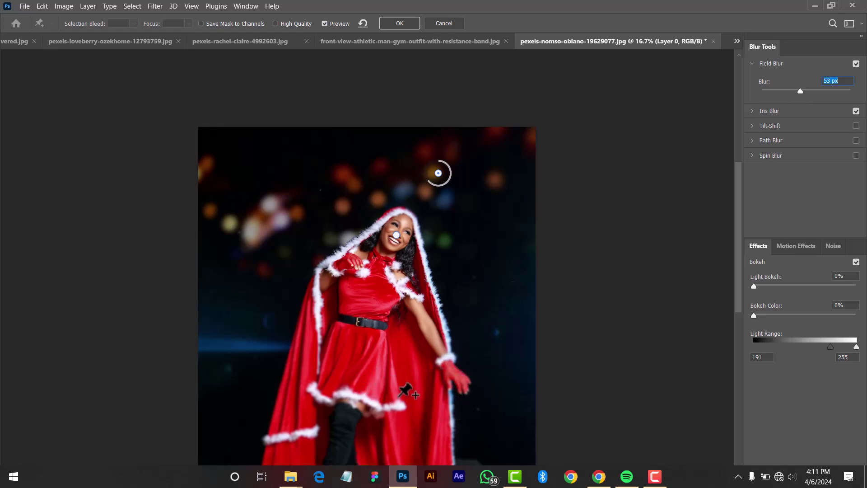
{"action": "left_click", "coordinate": [445, 366]}
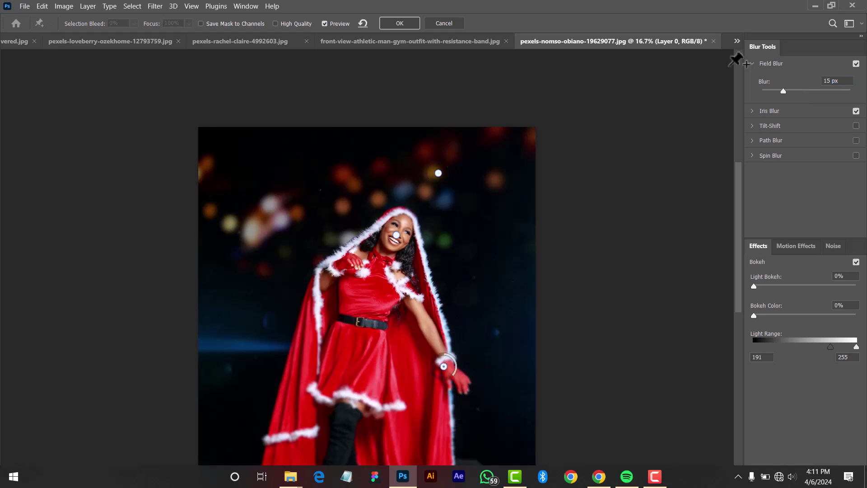
{"action": "left_click_drag", "start_coordinate": [777, 90], "coordinate": [752, 94]}
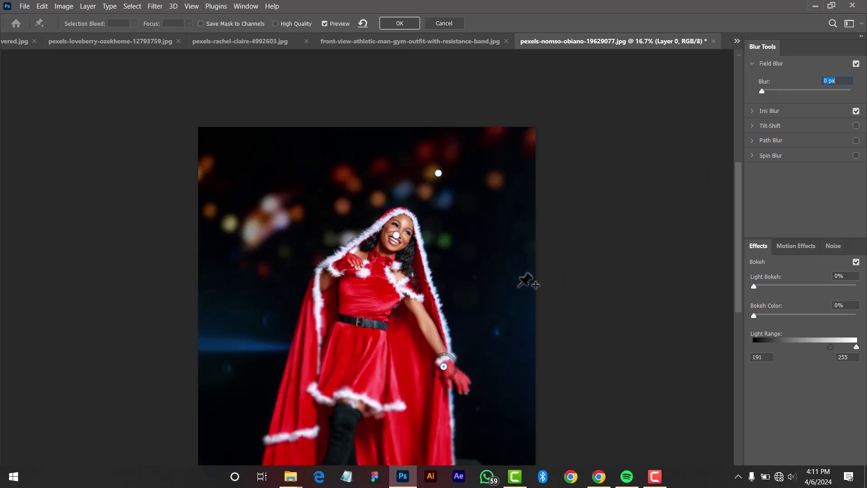
- Add a Field Blur pin on the cape beside the skirt's hem, opposite the outstretched glove, and set its blur to 189 px
{"action": "left_click", "coordinate": [301, 380]}
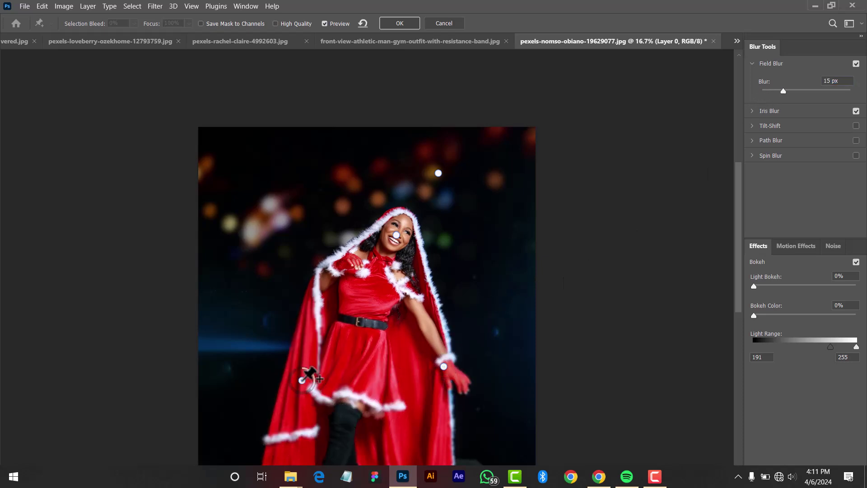
{"action": "left_click_drag", "start_coordinate": [307, 393], "coordinate": [314, 386]}
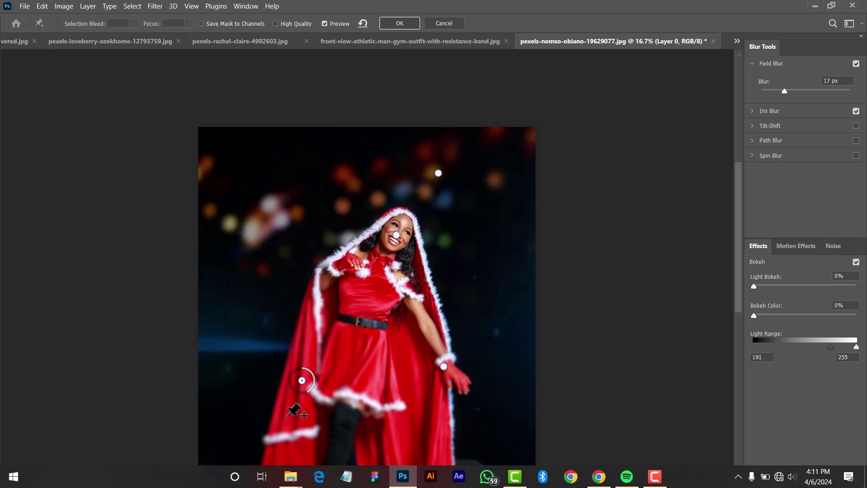
{"action": "left_click_drag", "start_coordinate": [811, 90], "coordinate": [823, 89]}
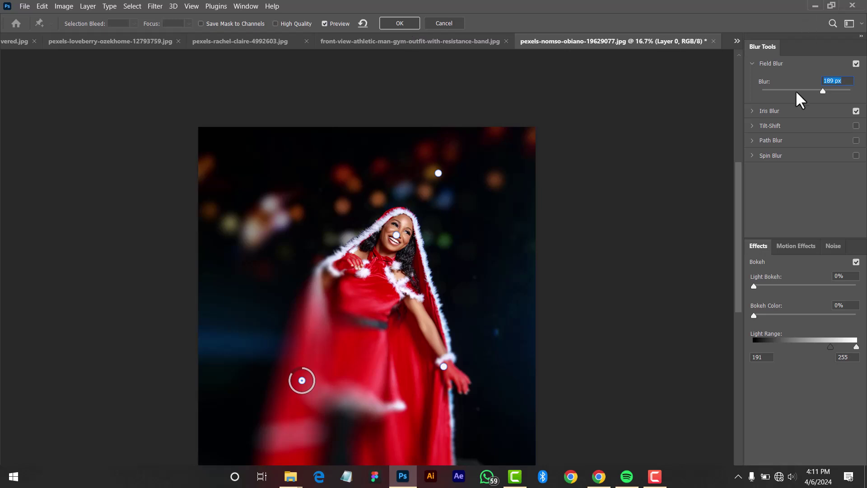
- Add a Tilt-Shift blur centred near the woman's belt and set its blur to 18 px
{"action": "left_click", "coordinate": [753, 63]}
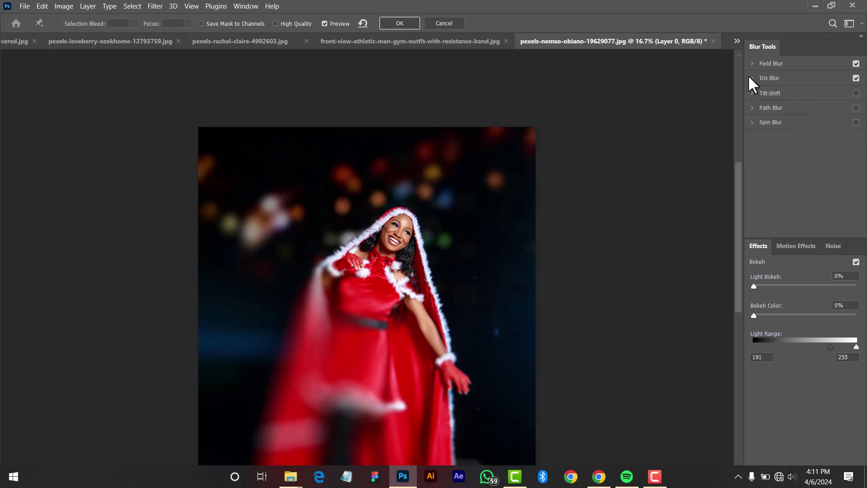
{"action": "left_click", "coordinate": [764, 94]}
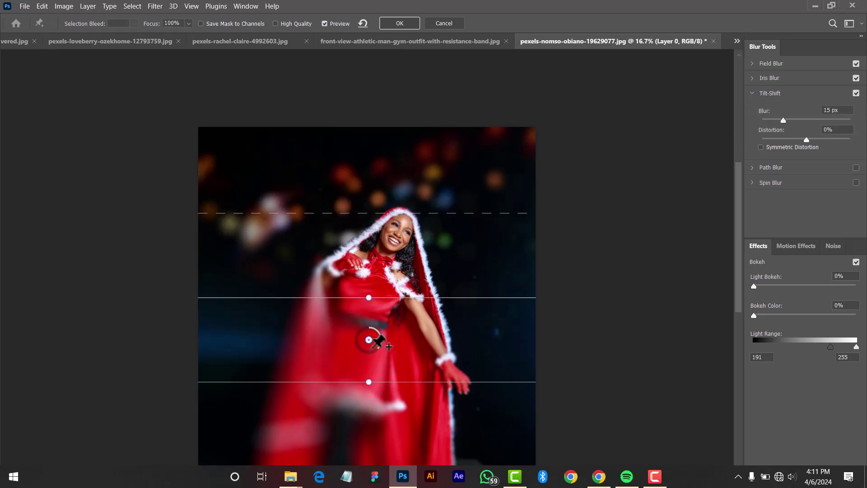
{"action": "left_click_drag", "start_coordinate": [371, 342], "coordinate": [388, 328]}
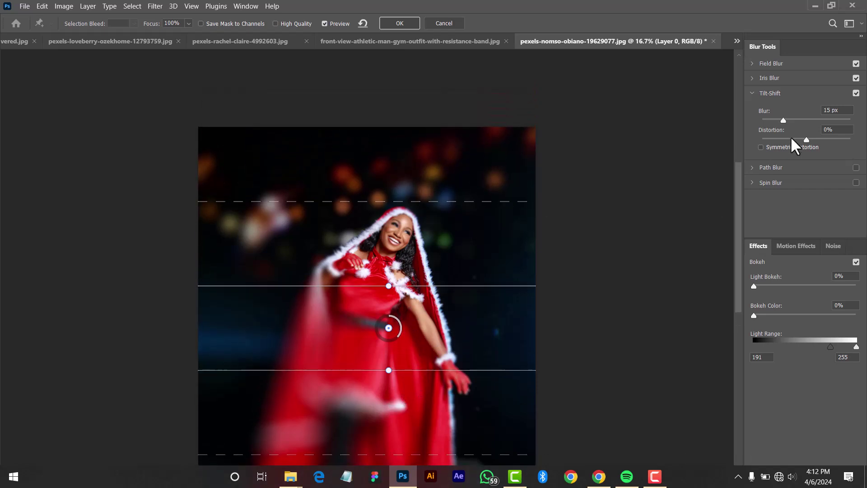
{"action": "mouse_move", "coordinate": [788, 120]}
{"action": "left_mouse_down"}
{"action": "mouse_move", "coordinate": [806, 120]}
{"action": "mouse_move", "coordinate": [785, 120]}
{"action": "left_mouse_up"}
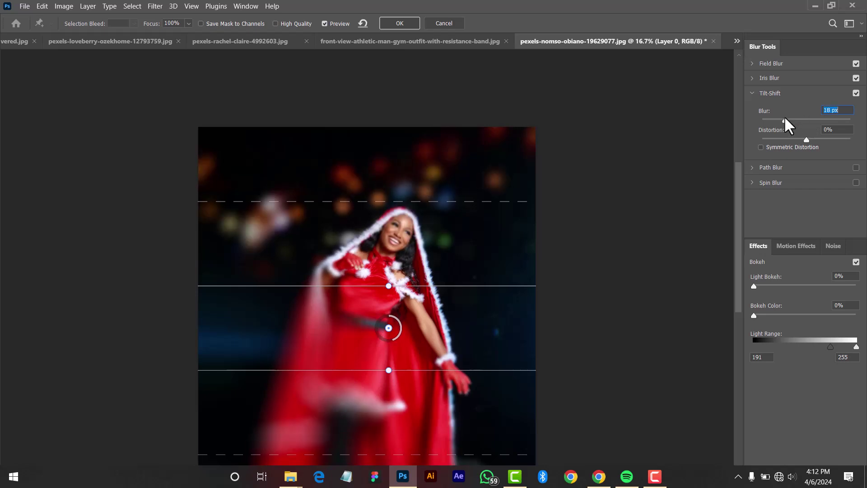
- Add a short horizontal Path Blur across the woman's skirt just below the belt and adjust its speed
{"action": "left_click", "coordinate": [753, 93]}
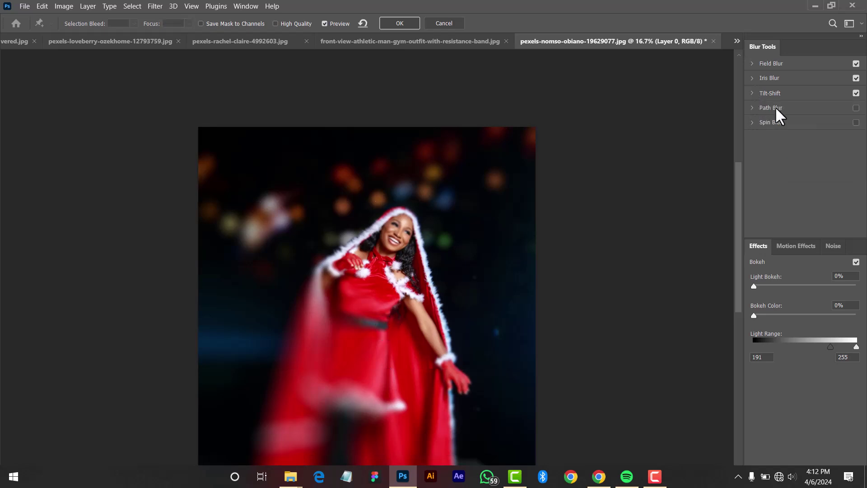
{"action": "left_click", "coordinate": [752, 108]}
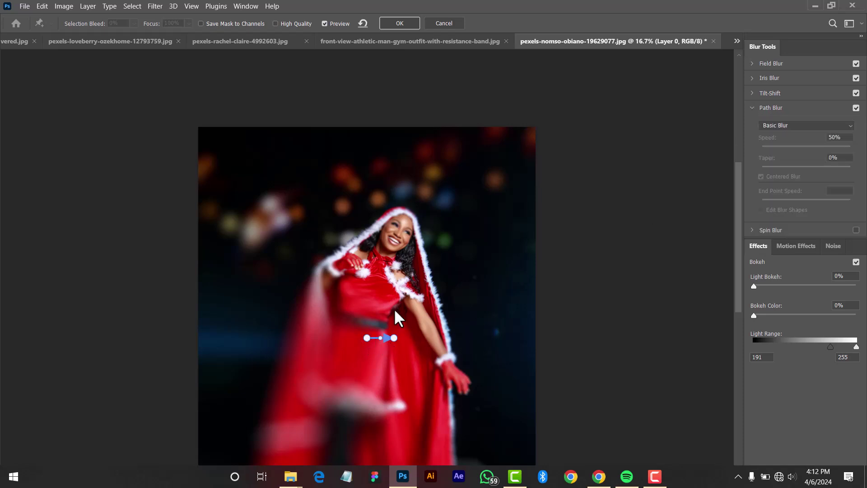
{"action": "scroll", "coordinate": [395, 311], "scroll_direction": "down", "scroll_amount": 2}
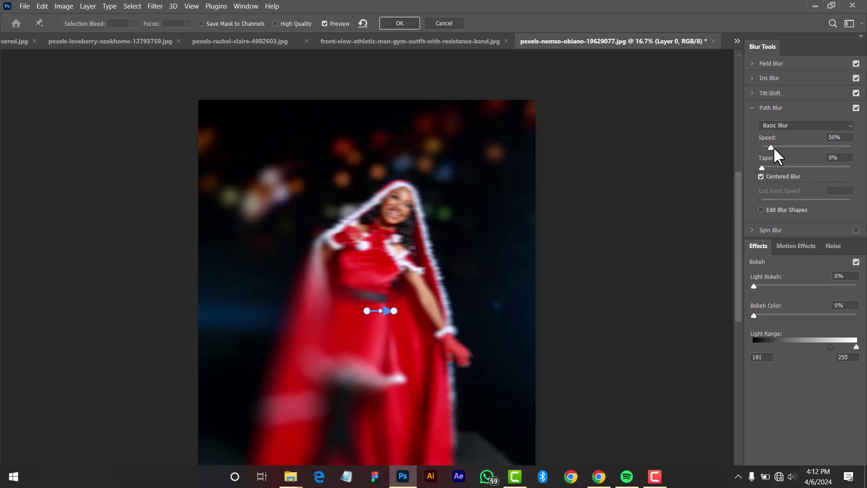
{"action": "mouse_move", "coordinate": [776, 148]}
{"action": "left_mouse_down"}
{"action": "mouse_move", "coordinate": [788, 146]}
{"action": "mouse_move", "coordinate": [772, 145]}
{"action": "left_mouse_up"}
{"action": "left_click", "coordinate": [752, 108]}
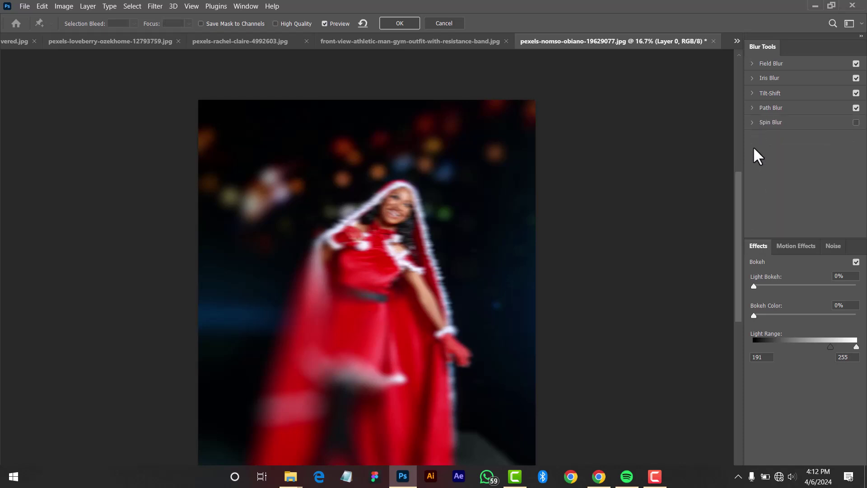
- Try a Spin Blur over the dress with its ring enlarged to reach the woman's face, and discard the Blur Gallery edits
{"action": "left_click", "coordinate": [766, 123]}
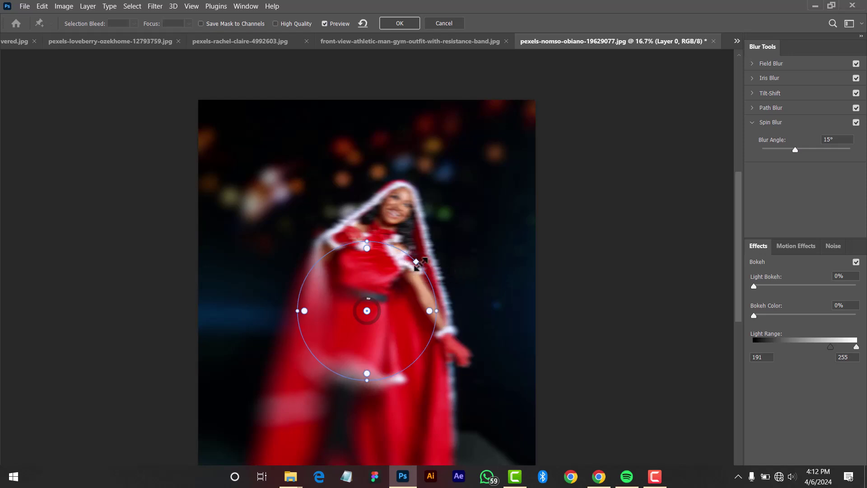
{"action": "left_click_drag", "start_coordinate": [432, 245], "coordinate": [450, 226]}
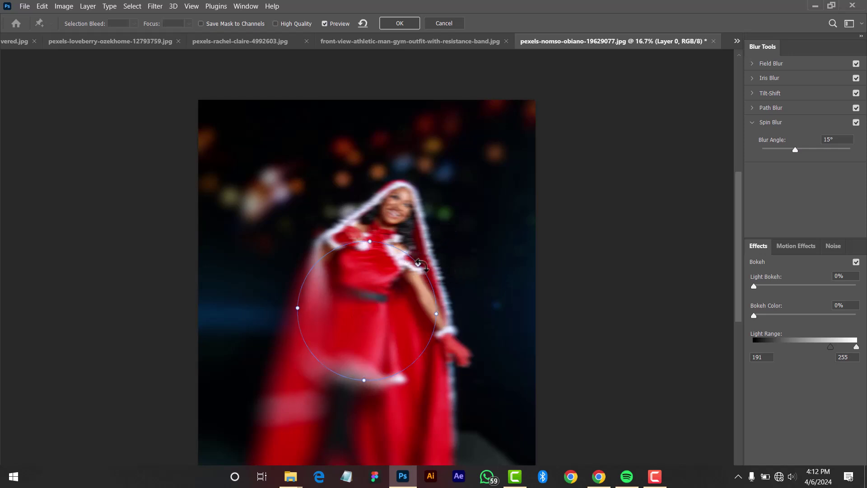
{"action": "left_click_drag", "start_coordinate": [422, 260], "coordinate": [472, 219]}
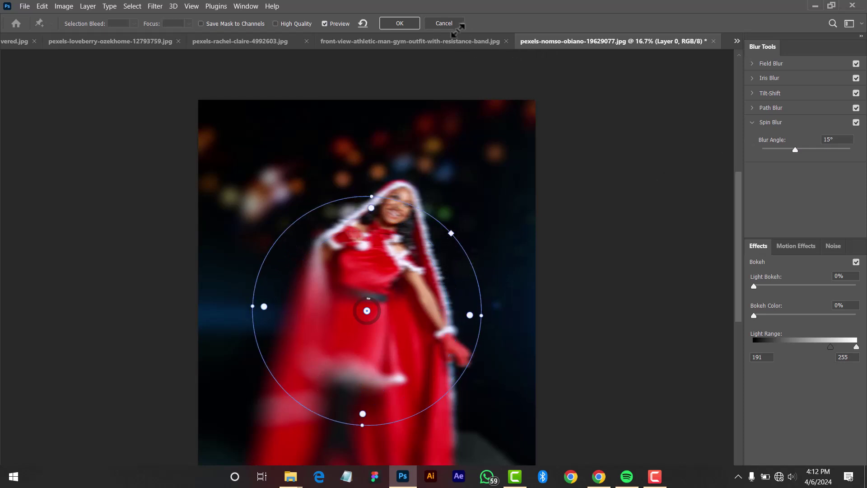
{"action": "left_click", "coordinate": [445, 20]}
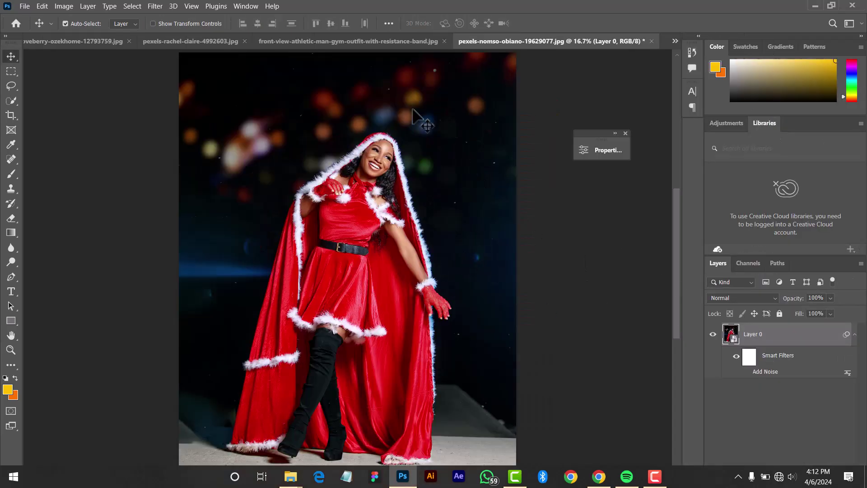
- Switch to the portrait of the woman in the black hat with a cat on her lap
{"action": "left_click", "coordinate": [154, 5]}
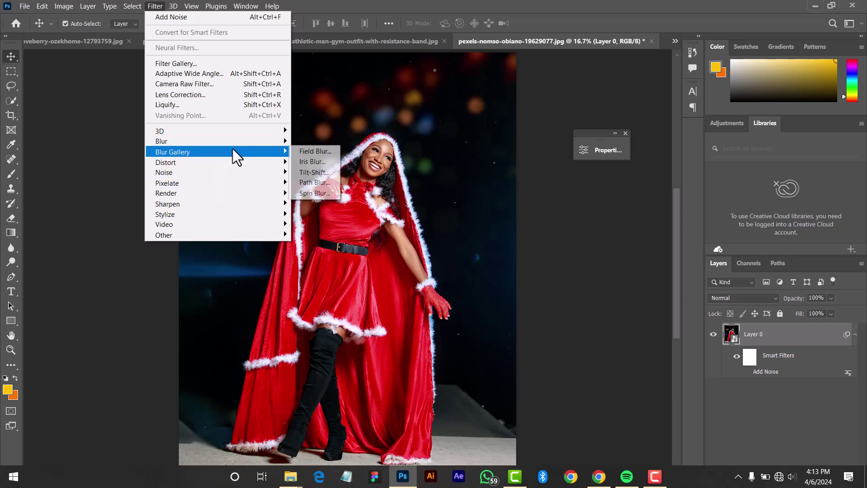
{"action": "left_click", "coordinate": [356, 34]}
{"action": "left_click", "coordinate": [356, 38]}
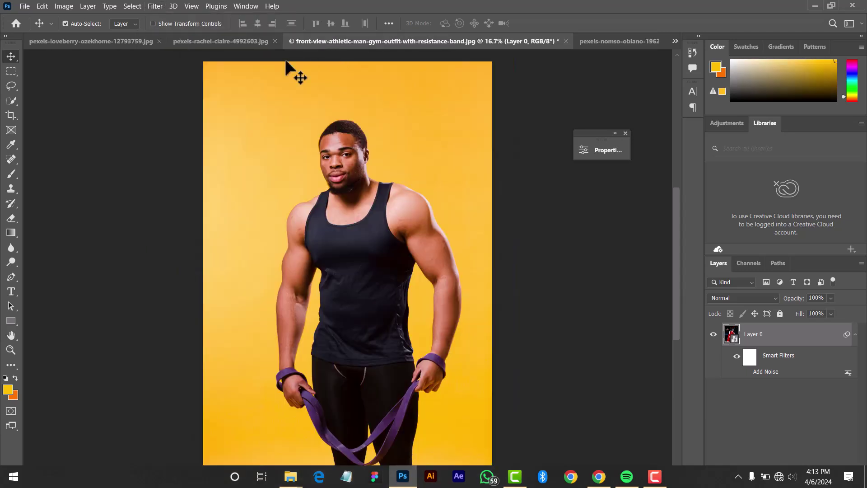
{"action": "left_click", "coordinate": [198, 42]}
{"action": "left_click", "coordinate": [134, 39]}
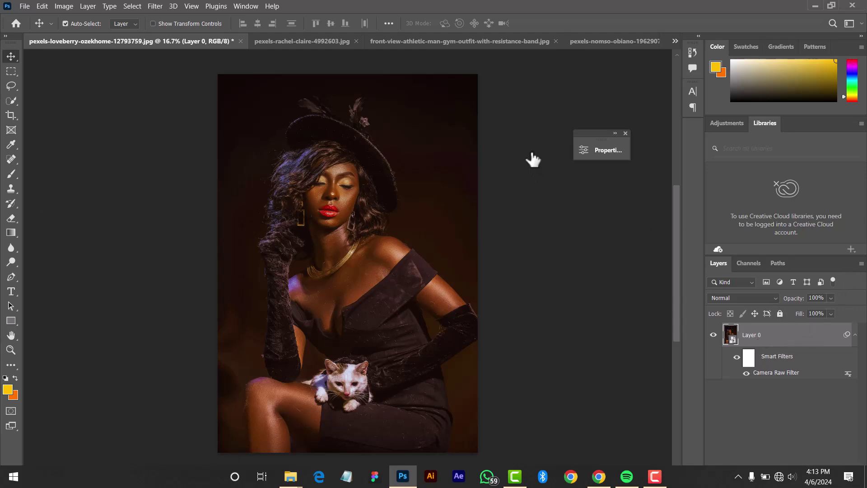
{"action": "left_click_drag", "start_coordinate": [405, 196], "coordinate": [750, 79]}
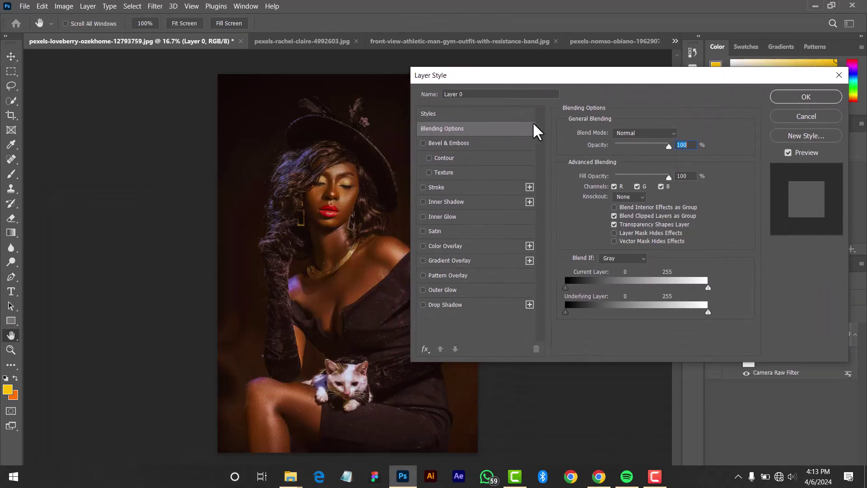
{"action": "left_click_drag", "start_coordinate": [615, 78], "coordinate": [527, 82]}
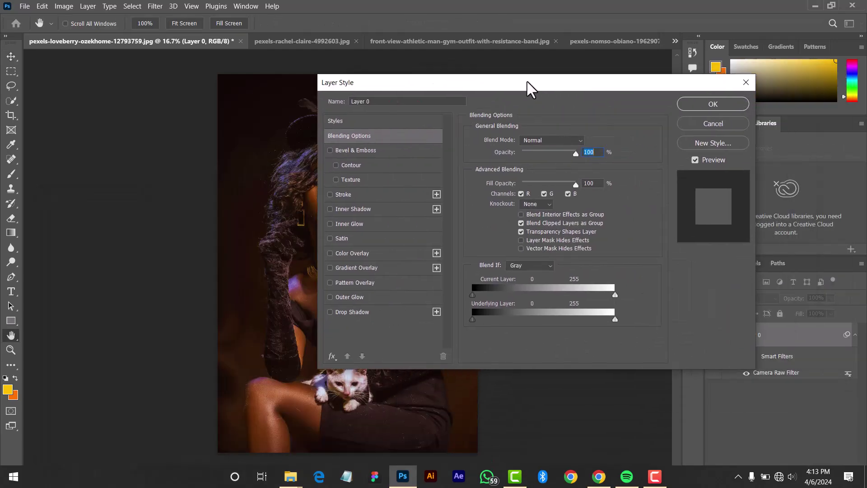
{"action": "left_click", "coordinate": [690, 121]}
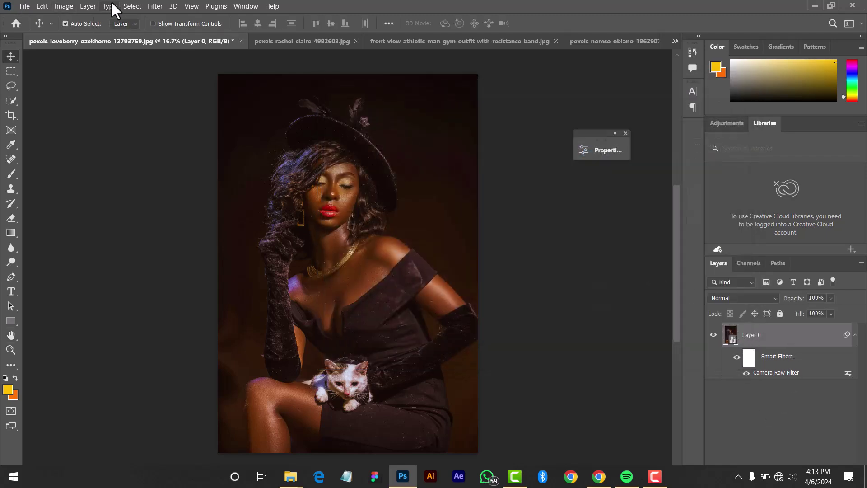
- Apply Add Noise to the hat portrait with an amount of 14.89%, Gaussian distribution and Monochromatic on
{"action": "left_click", "coordinate": [156, 6]}
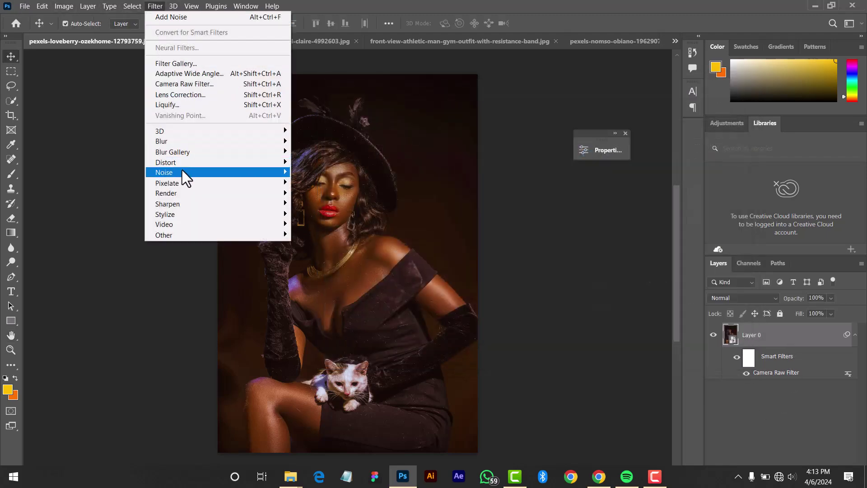
{"action": "mouse_move", "coordinate": [182, 172]}
{"action": "left_click", "coordinate": [304, 171]}
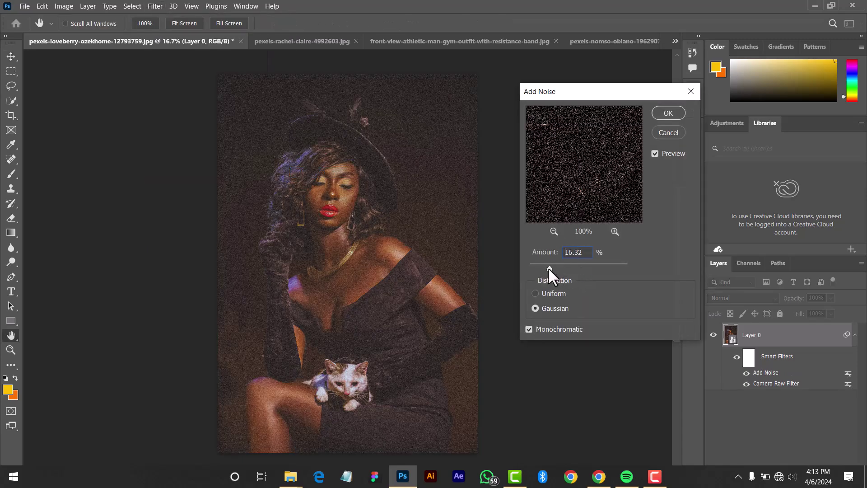
{"action": "mouse_move", "coordinate": [549, 267]}
{"action": "left_mouse_down"}
{"action": "mouse_move", "coordinate": [537, 267]}
{"action": "mouse_move", "coordinate": [546, 267]}
{"action": "left_mouse_up"}
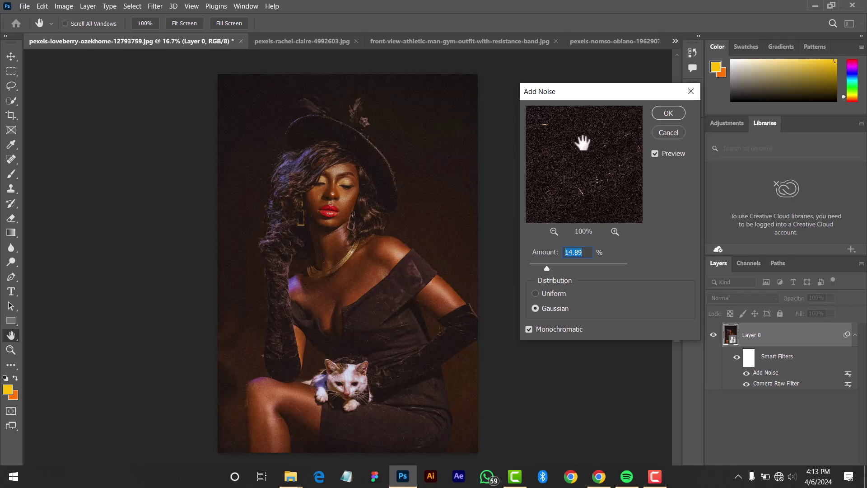
{"action": "left_click", "coordinate": [665, 113]}
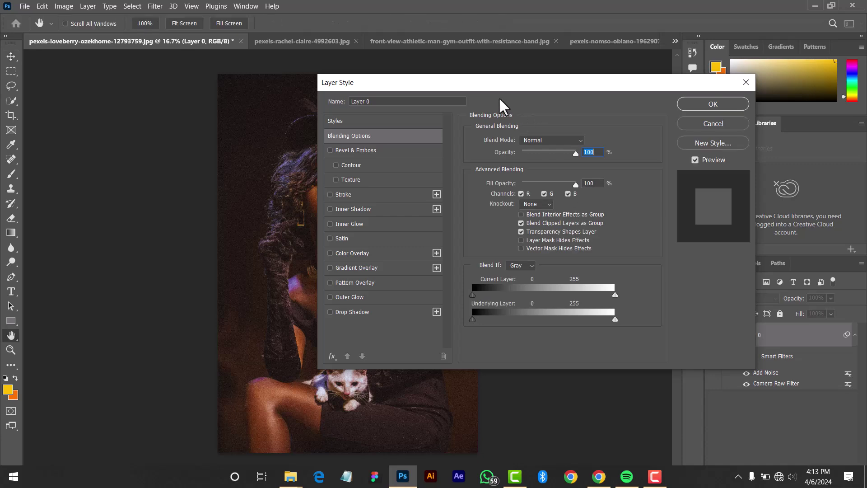
- Try moving the Blend If limits of Layer 0 for both the underlying and current layer, and cancel the layer style
{"action": "left_click_drag", "start_coordinate": [499, 96], "coordinate": [641, 69]}
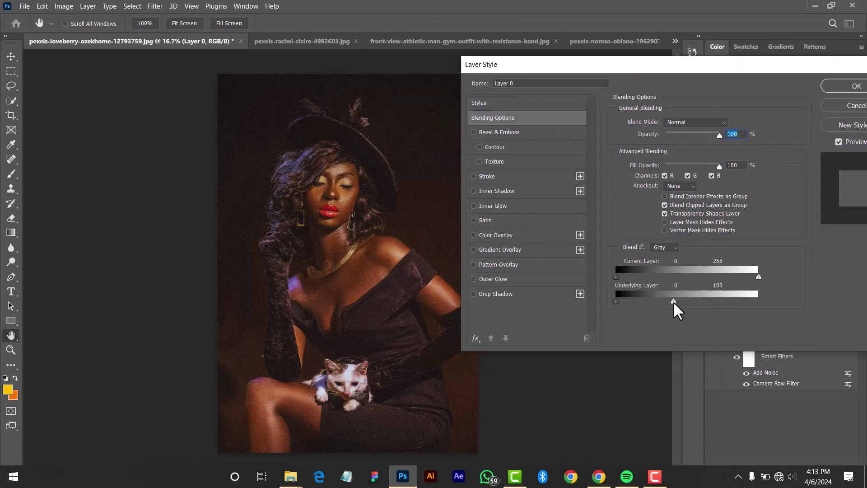
{"action": "left_click_drag", "start_coordinate": [672, 300], "coordinate": [770, 303]}
{"action": "left_click_drag", "start_coordinate": [672, 302], "coordinate": [680, 300]}
{"action": "key", "text": "alt"}
{"action": "left_click_drag", "start_coordinate": [616, 302], "coordinate": [612, 276]}
{"action": "key", "text": "alt"}
{"action": "key", "text": "alt"}
{"action": "mouse_move", "coordinate": [758, 276]}
{"action": "left_mouse_down"}
{"action": "mouse_move", "coordinate": [620, 276]}
{"action": "mouse_move", "coordinate": [763, 279]}
{"action": "left_mouse_up"}
{"action": "left_click", "coordinate": [844, 104]}
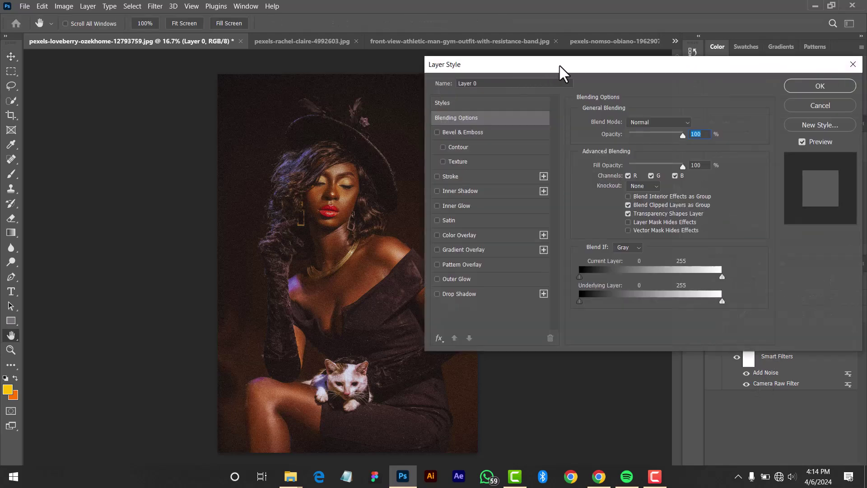
- Try splitting Layer 0's Blend If sliders, with the underlying layer at 0 / 253 and 0 / 255, and cancel the layer style
{"action": "left_click_drag", "start_coordinate": [560, 66], "coordinate": [545, 63]}
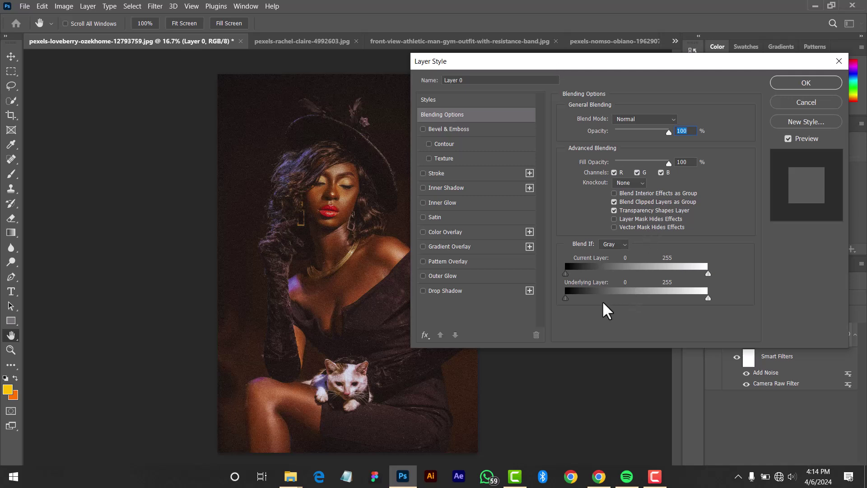
{"action": "left_click_drag", "start_coordinate": [577, 66], "coordinate": [626, 63]}
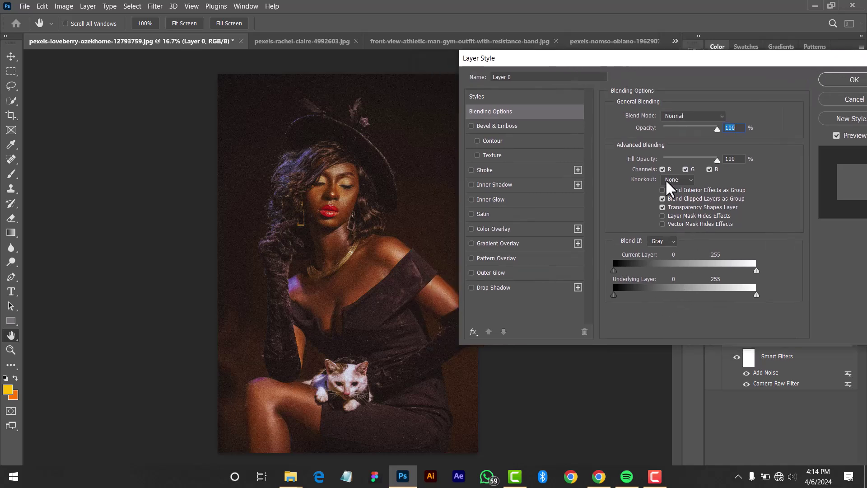
{"action": "key", "text": "alt"}
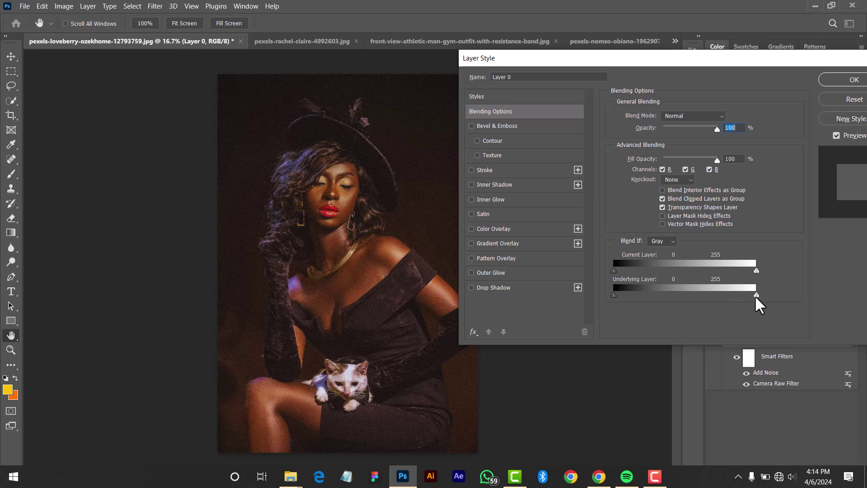
{"action": "left_click_drag", "start_coordinate": [757, 295], "coordinate": [590, 300]}
{"action": "mouse_move", "coordinate": [756, 296]}
{"action": "left_mouse_down"}
{"action": "mouse_move", "coordinate": [641, 296]}
{"action": "mouse_move", "coordinate": [766, 305]}
{"action": "left_mouse_up"}
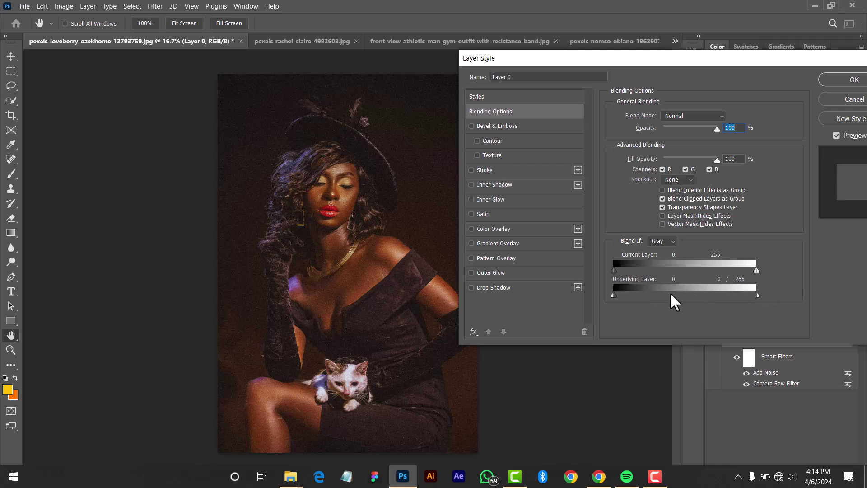
{"action": "left_click_drag", "start_coordinate": [614, 297], "coordinate": [758, 296]}
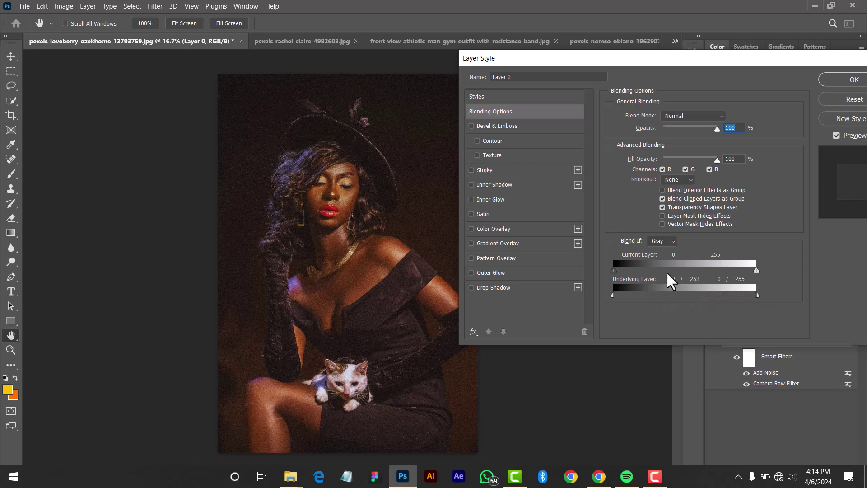
{"action": "mouse_move", "coordinate": [614, 270]}
{"action": "left_mouse_down"}
{"action": "mouse_move", "coordinate": [709, 279]}
{"action": "mouse_move", "coordinate": [611, 274]}
{"action": "left_mouse_up"}
{"action": "key", "text": "alt"}
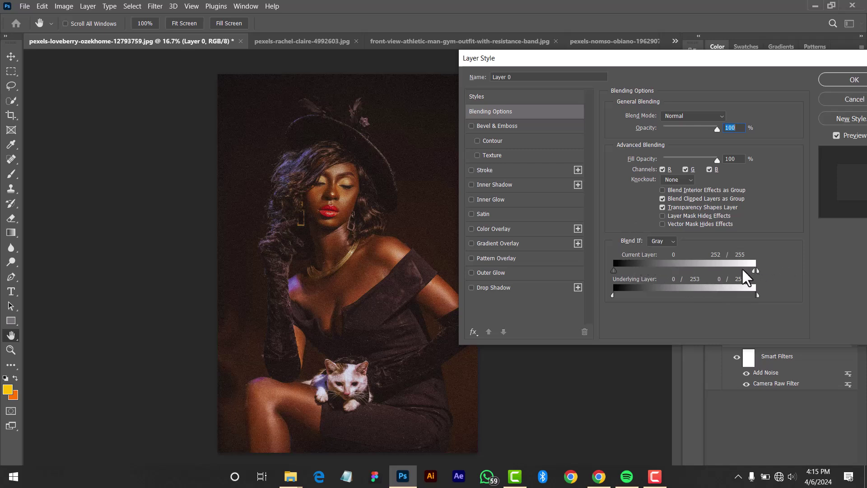
{"action": "left_click_drag", "start_coordinate": [755, 270], "coordinate": [807, 256]}
{"action": "left_click", "coordinate": [844, 100]}
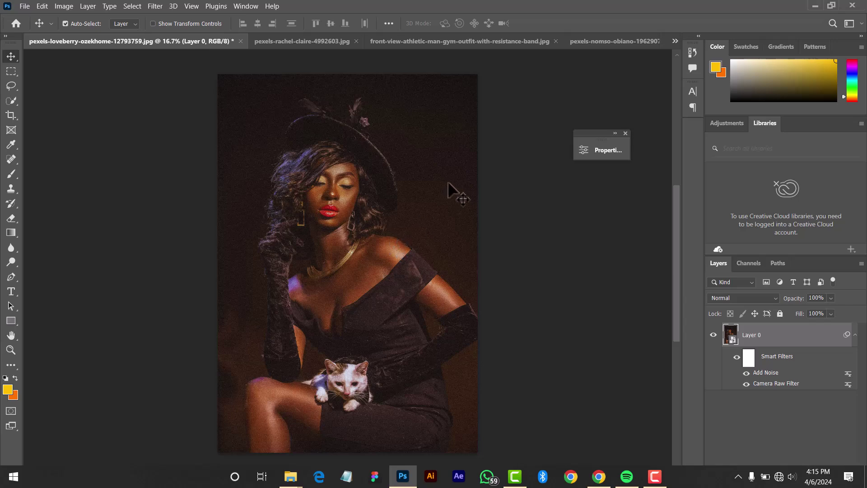
- Toggle Layer 0's visibility off and on, and look over the available filter categories
{"action": "left_click", "coordinate": [713, 335]}
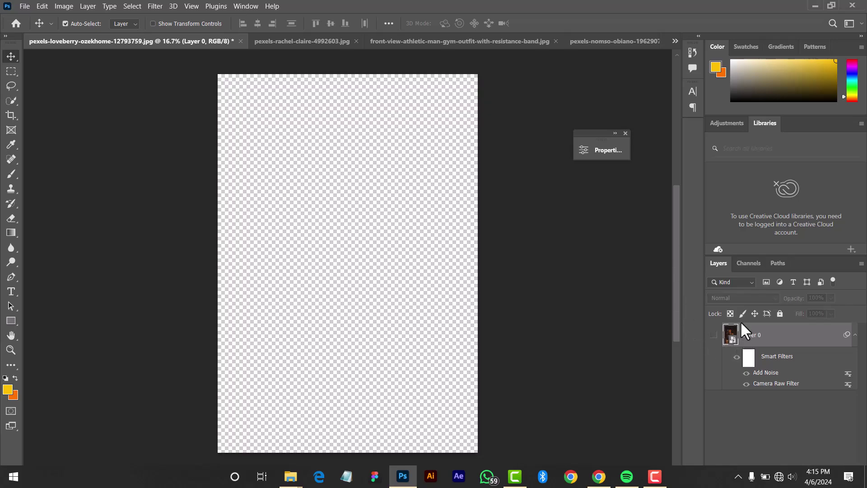
{"action": "left_click", "coordinate": [714, 335]}
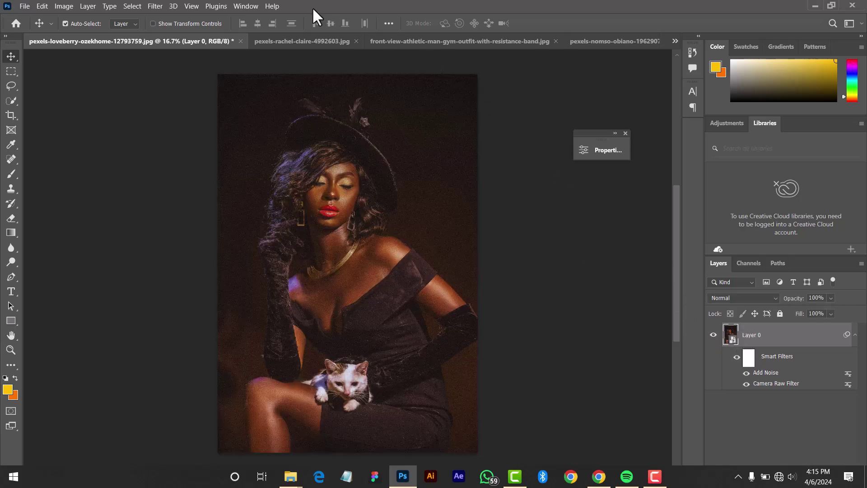
{"action": "left_click", "coordinate": [156, 7]}
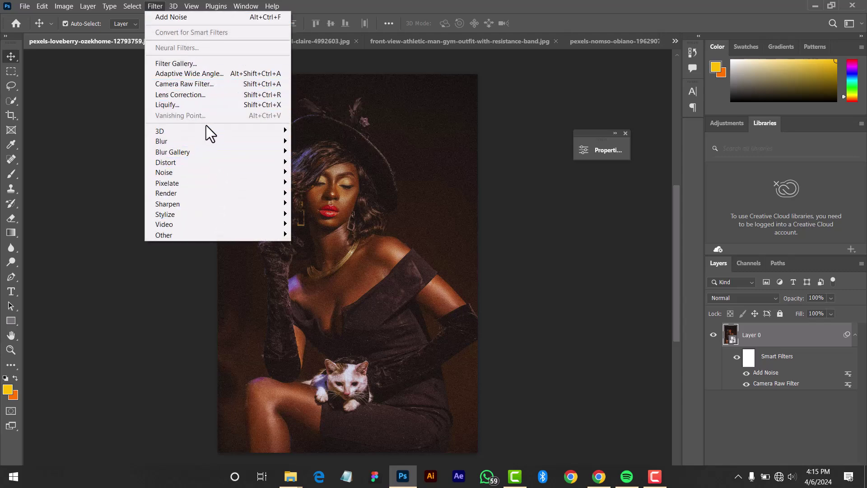
{"action": "mouse_move", "coordinate": [212, 132]}
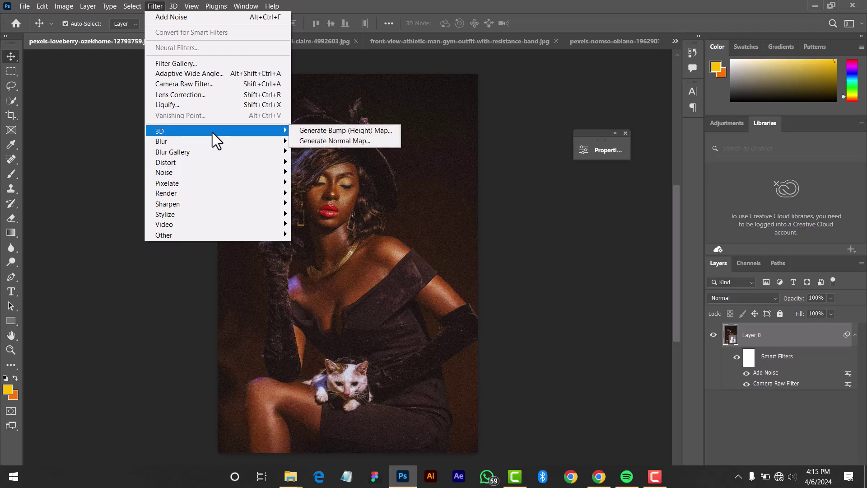
{"action": "left_click", "coordinate": [155, 7]}
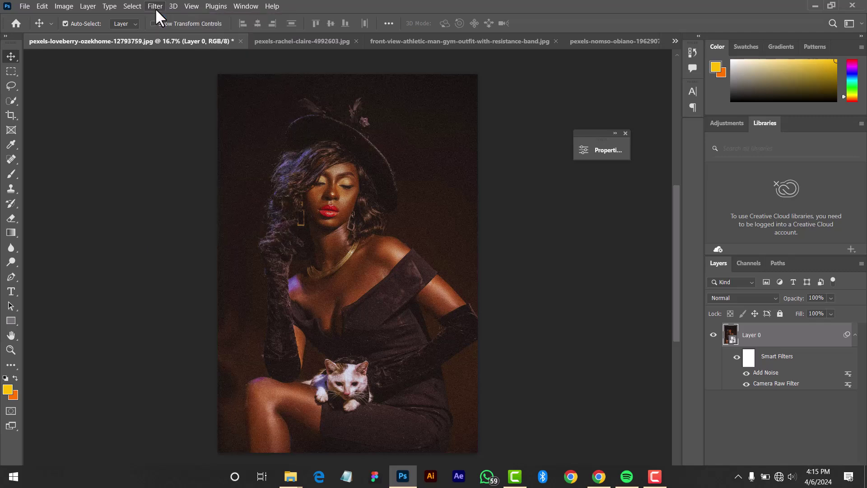